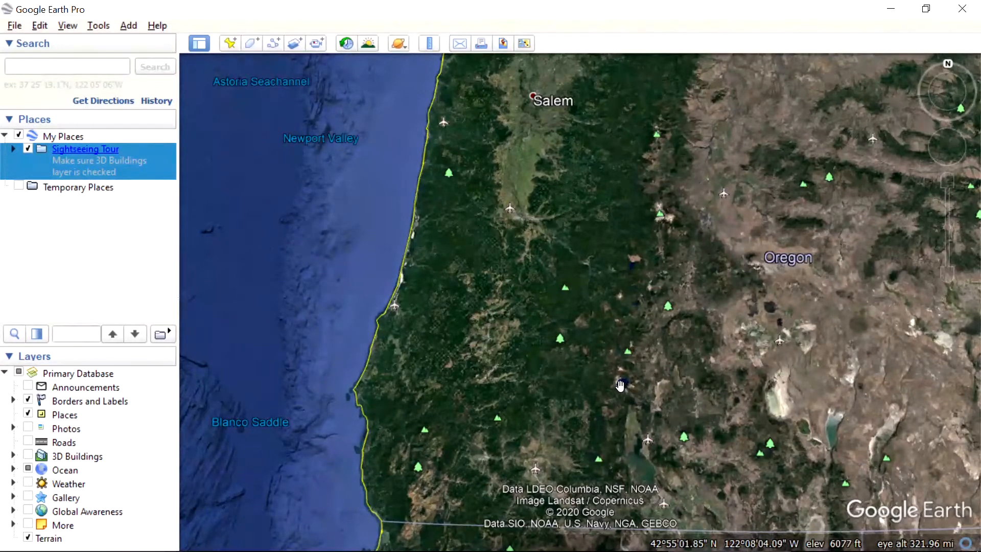
# Step: Zoom in on Wizard Island in Crater Lake, Oregon, and frame the whole island in the map view
pyautogui.scroll(3, 624, 383)
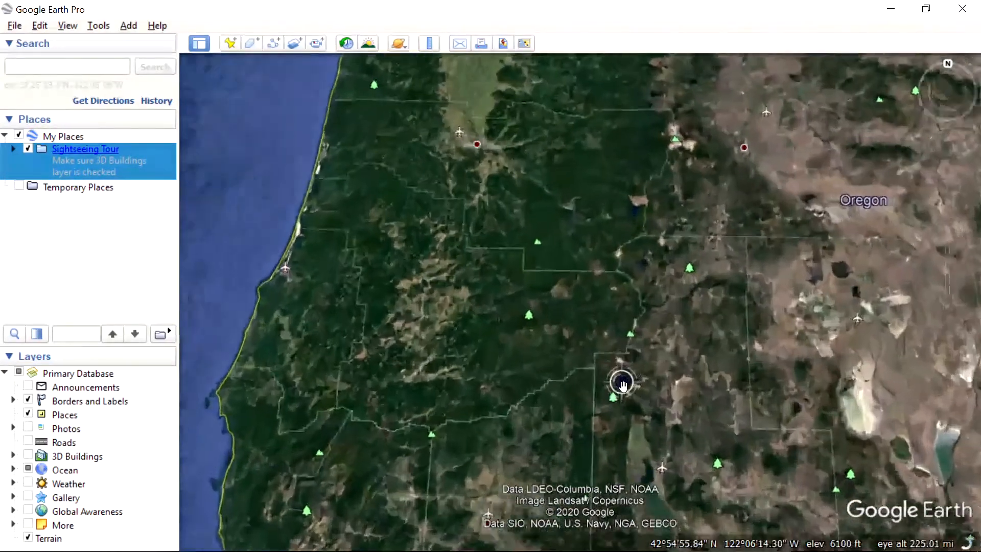
pyautogui.scroll(2, 620, 387)
pyautogui.scroll(2, 606, 368)
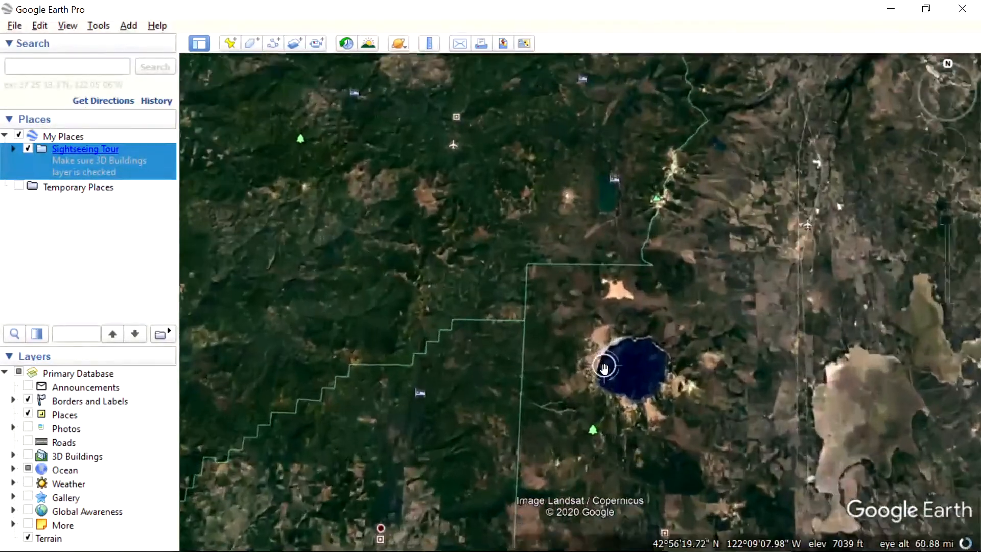
pyautogui.scroll(1, 605, 369)
pyautogui.scroll(1, 606, 373)
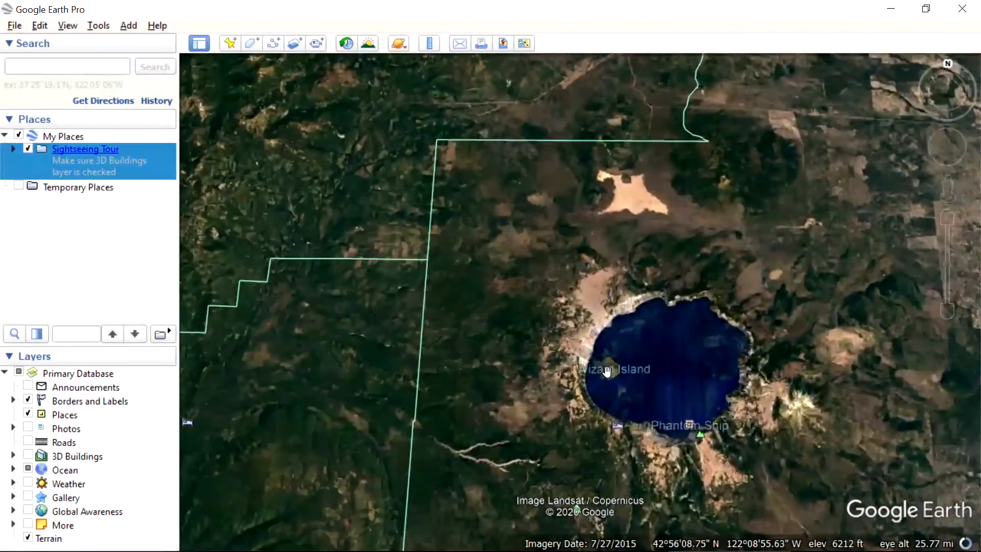
pyautogui.scroll(2, 607, 371)
pyautogui.scroll(3, 607, 370)
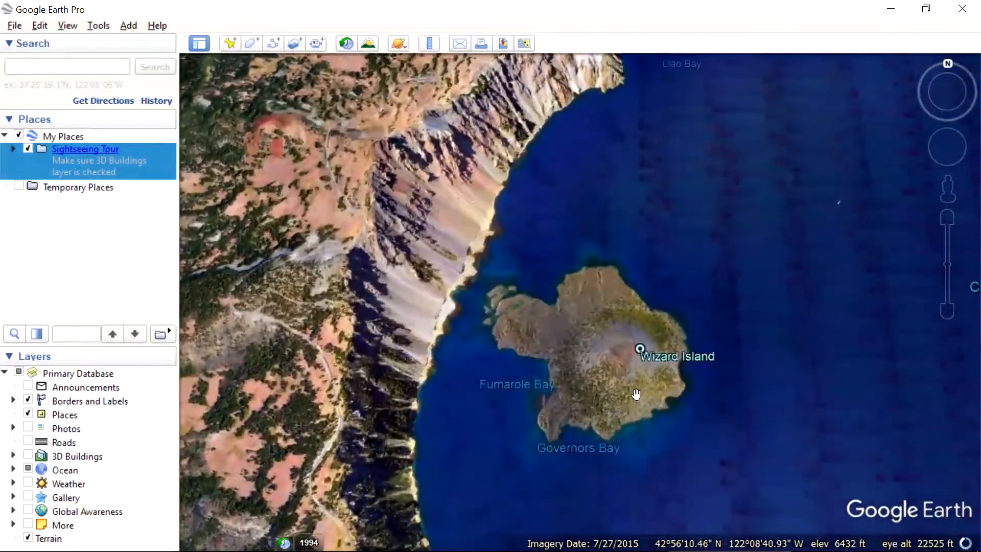
pyautogui.scroll(2, 636, 388)
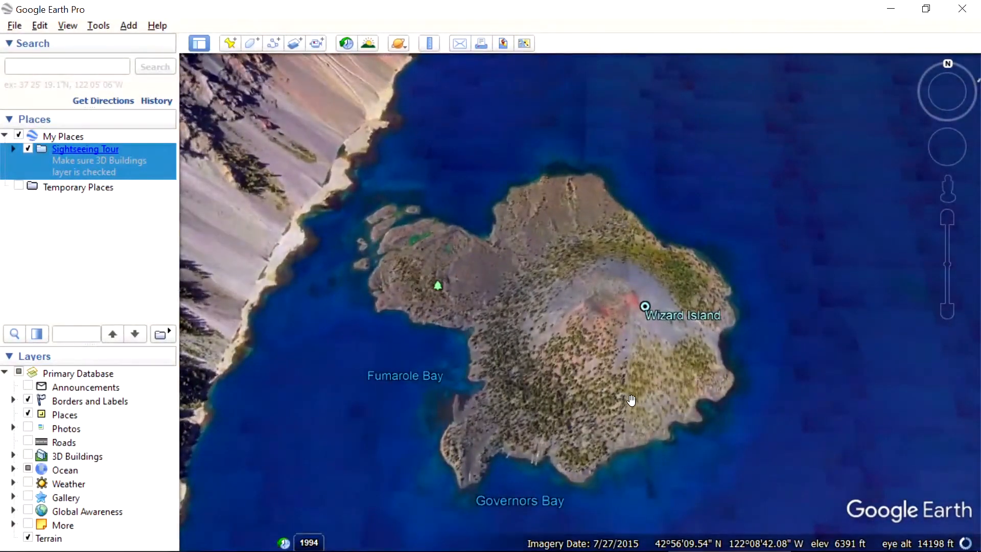
pyautogui.scroll(-1, 630, 400)
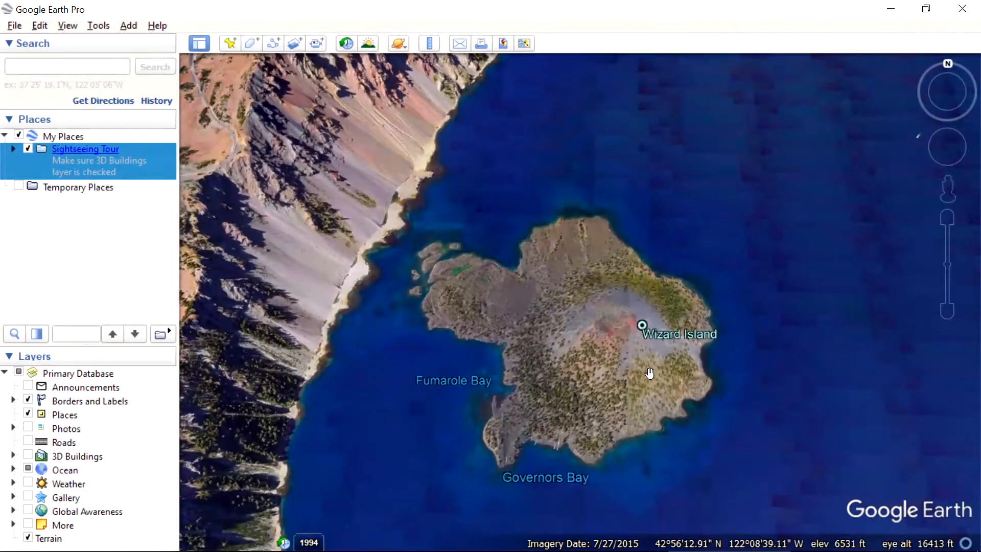
pyautogui.scroll(-2, 605, 381)
pyautogui.scroll(3, 605, 381)
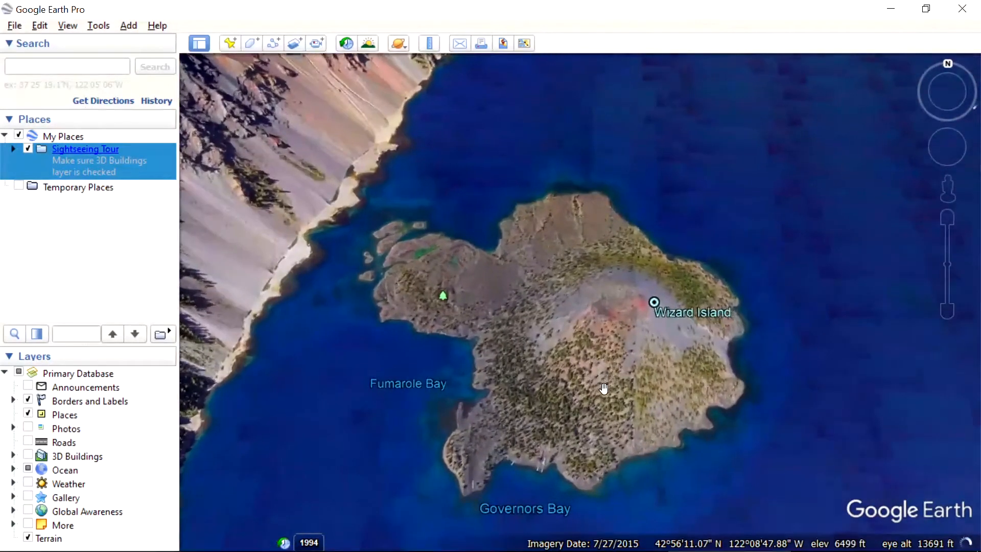
pyautogui.click(600, 348)
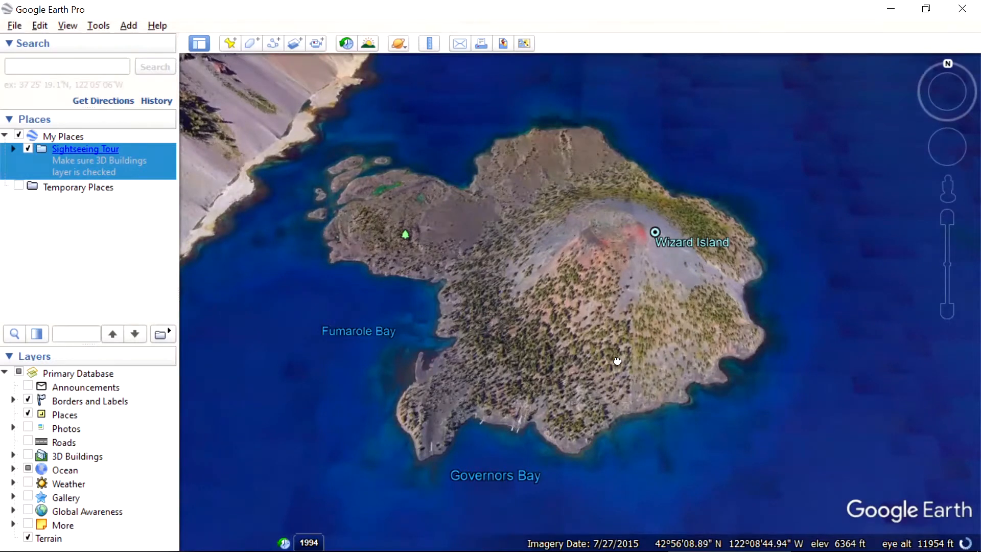
pyautogui.moveTo(617, 359); pyautogui.dragTo(618, 368)
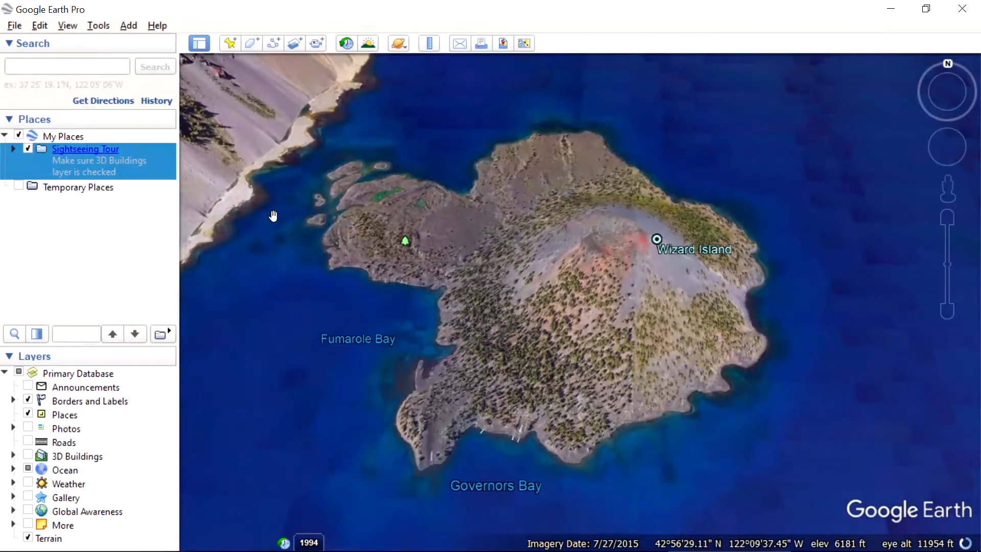
# Step: Start a new path named Wizard_Island_DEM and move its dialog clear of the island
pyautogui.click(272, 44)
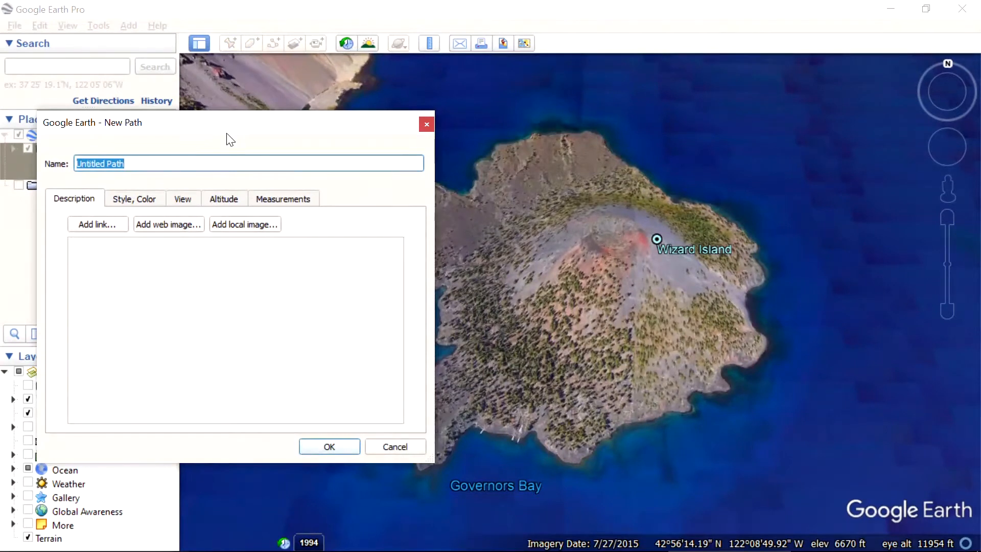
pyautogui.write('Wizard_Island_DEM')
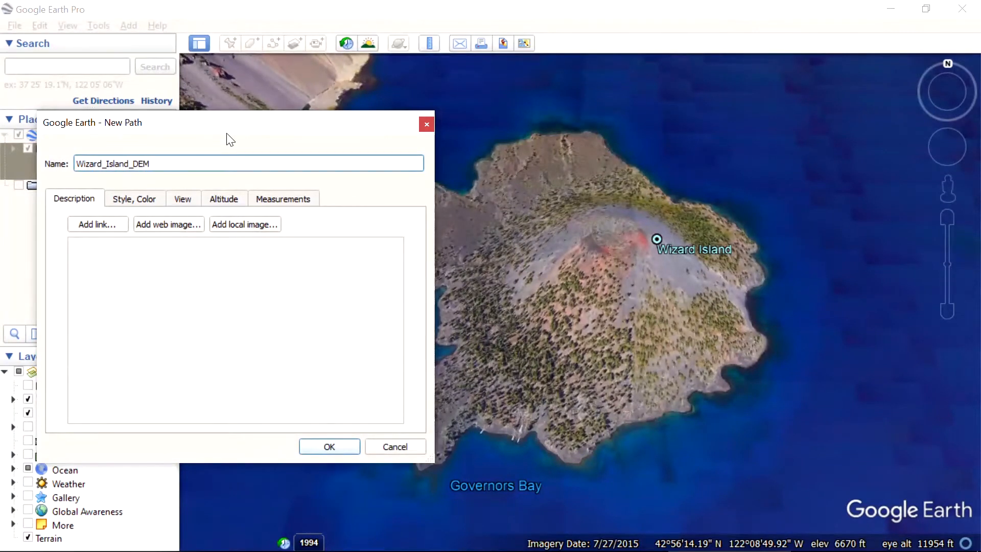
pyautogui.moveTo(258, 138); pyautogui.dragTo(1, 187)
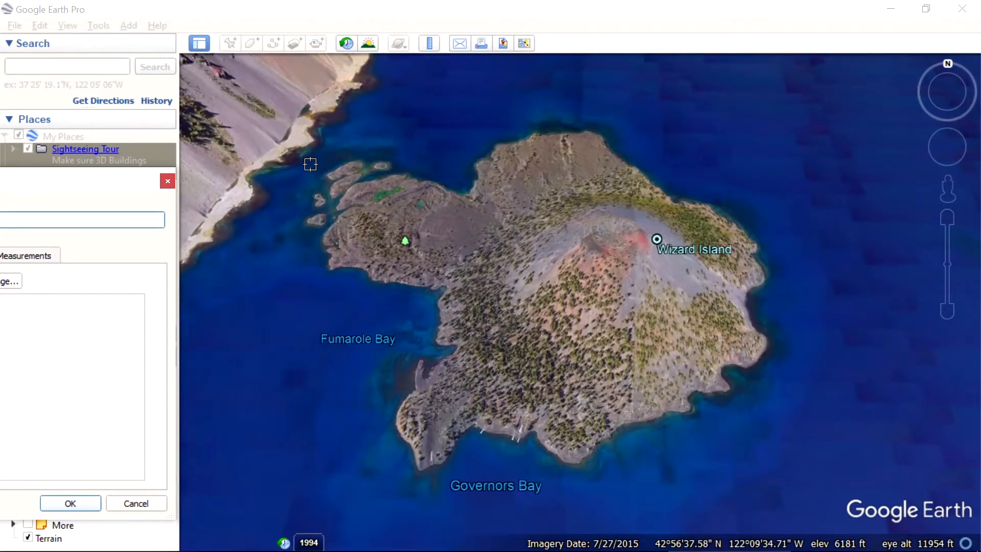
# Step: Draw the path freehand as a dense criss-cross grid of vertical and horizontal passes covering all of Wizard Island, and accept it
pyautogui.click(306, 163)
pyautogui.moveTo(307, 194); pyautogui.dragTo(305, 281)
pyautogui.moveTo(301, 343)
pyautogui.mouseDown()
pyautogui.moveTo(320, 500)
pyautogui.moveTo(324, 162)
pyautogui.mouseUp()
pyautogui.moveTo(327, 220)
pyautogui.mouseDown()
pyautogui.moveTo(339, 480)
pyautogui.moveTo(345, 156)
pyautogui.moveTo(362, 233)
pyautogui.moveTo(358, 432)
pyautogui.moveTo(376, 491)
pyautogui.moveTo(384, 164)
pyautogui.moveTo(400, 485)
pyautogui.moveTo(409, 289)
pyautogui.moveTo(401, 162)
pyautogui.moveTo(414, 149)
pyautogui.moveTo(425, 280)
pyautogui.moveTo(419, 491)
pyautogui.moveTo(439, 344)
pyautogui.moveTo(435, 205)
pyautogui.moveTo(448, 135)
pyautogui.moveTo(459, 459)
pyautogui.moveTo(475, 312)
pyautogui.moveTo(470, 145)
pyautogui.moveTo(486, 212)
pyautogui.moveTo(477, 416)
pyautogui.moveTo(482, 219)
pyautogui.moveTo(498, 134)
pyautogui.moveTo(513, 271)
pyautogui.moveTo(489, 443)
pyautogui.moveTo(529, 137)
pyautogui.moveTo(572, 460)
pyautogui.moveTo(649, 427)
pyautogui.moveTo(715, 448)
pyautogui.moveTo(644, 133)
pyautogui.moveTo(409, 159)
pyautogui.moveTo(703, 201)
pyautogui.moveTo(474, 257)
pyautogui.moveTo(633, 286)
pyautogui.moveTo(679, 376)
pyautogui.moveTo(676, 404)
pyautogui.moveTo(511, 424)
pyautogui.moveTo(358, 467)
pyautogui.moveTo(511, 363)
pyautogui.moveTo(283, 209)
pyautogui.moveTo(285, 172)
pyautogui.mouseUp()
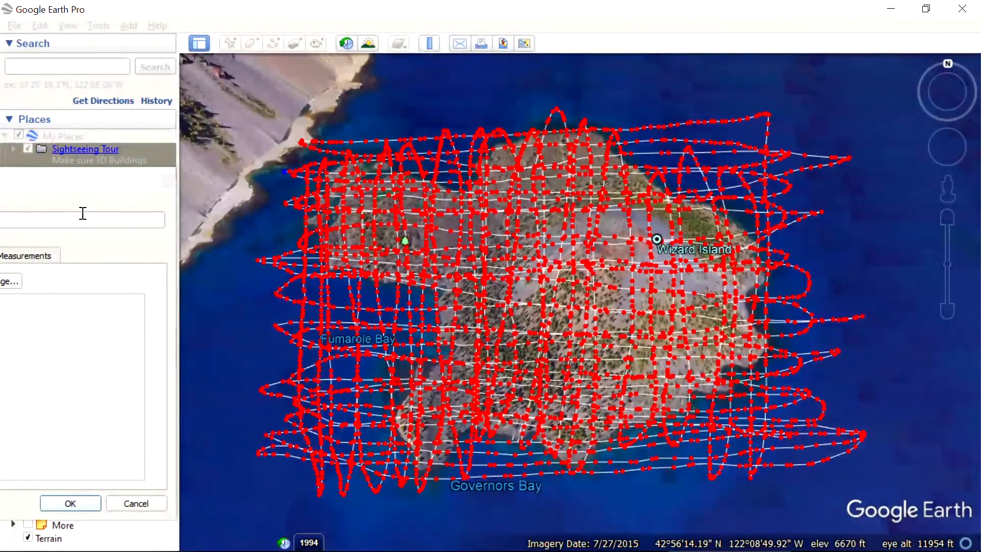
pyautogui.moveTo(90, 181); pyautogui.dragTo(482, 153)
pyautogui.press('Tab')
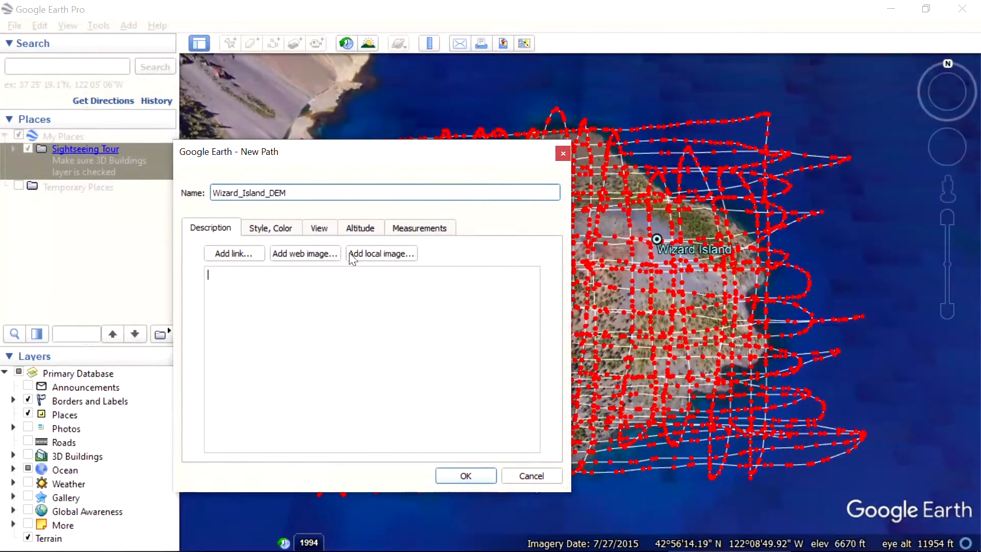
pyautogui.click(467, 475)
# Step: Save the Wizard_Island_DEM path to the Documents folder as Wizard_Island_DEM.kml in Kml format
pyautogui.rightClick(94, 301)
pyautogui.click(126, 301)
pyautogui.rightClick(126, 302)
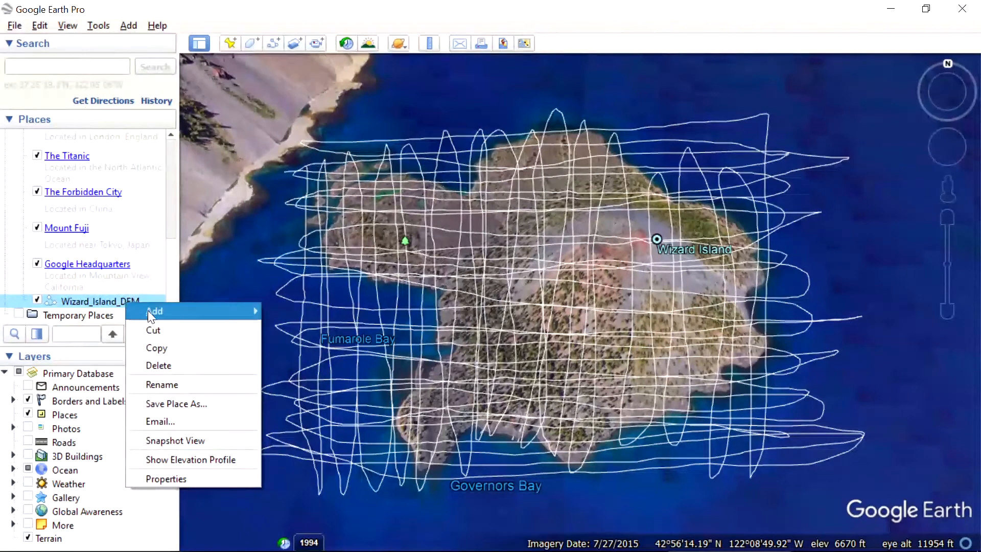
pyautogui.click(178, 401)
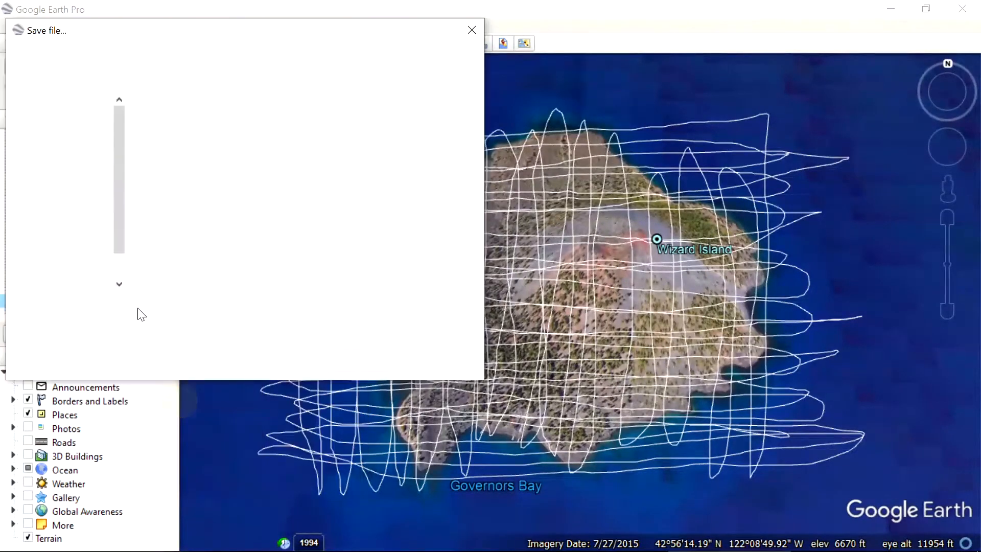
pyautogui.click(72, 151)
pyautogui.click(77, 171)
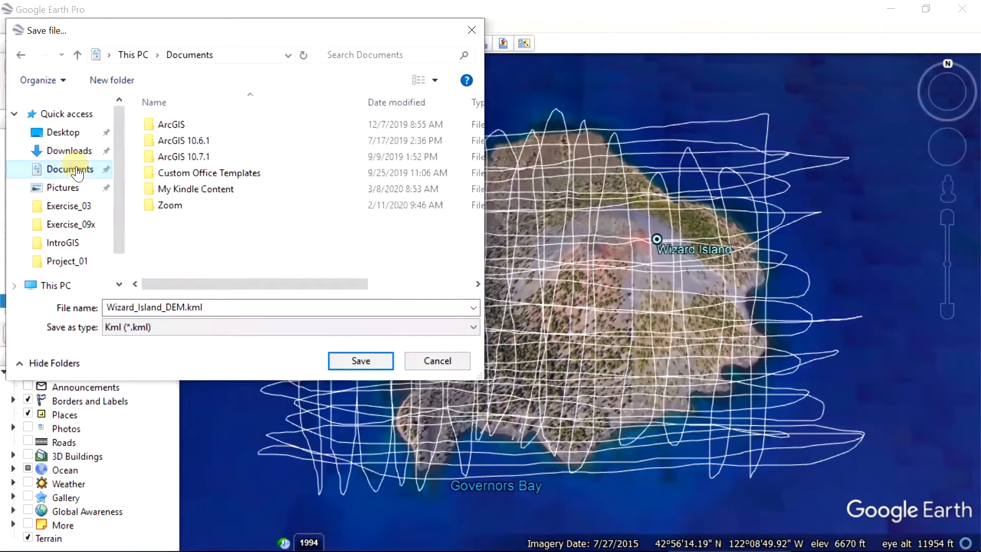
pyautogui.click(203, 329)
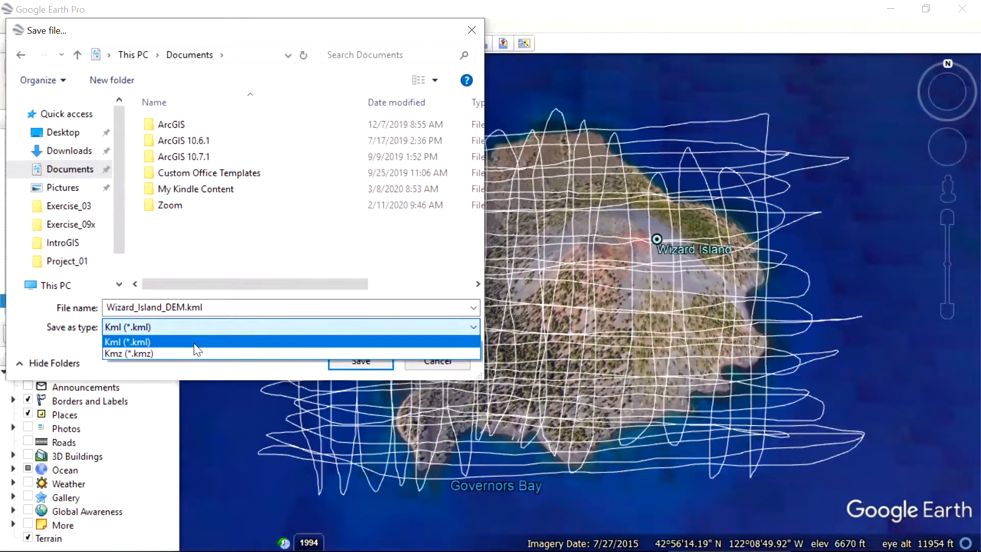
pyautogui.click(194, 343)
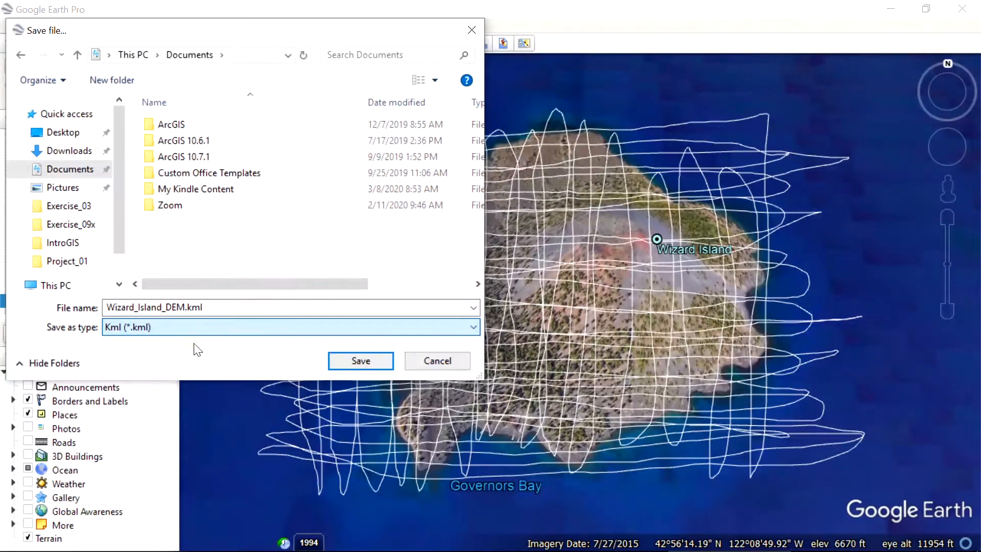
pyautogui.click(348, 362)
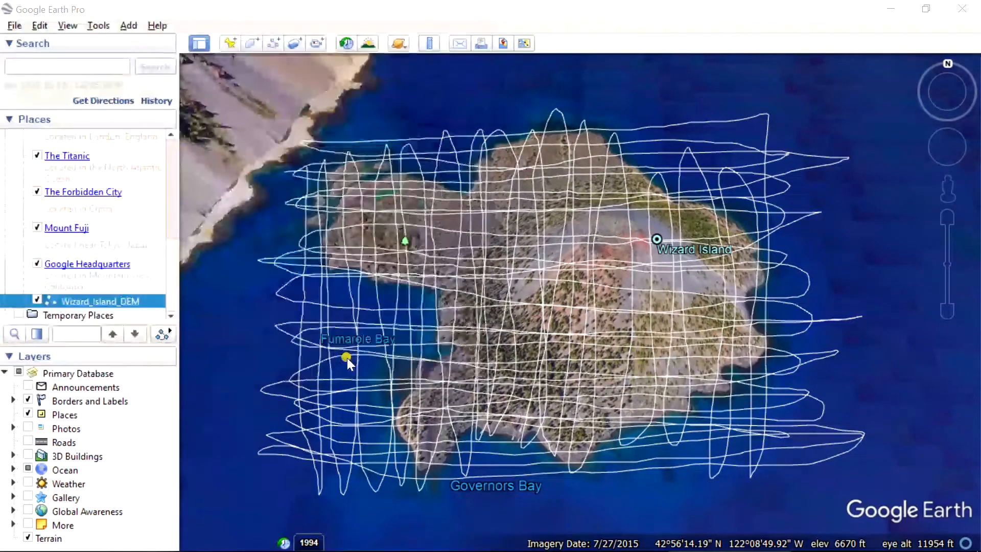
# Step: Switch to Firefox, open the GPS Visualizer site and go to the DEM database form on its elevation lookup page
pyautogui.click(284, 537)
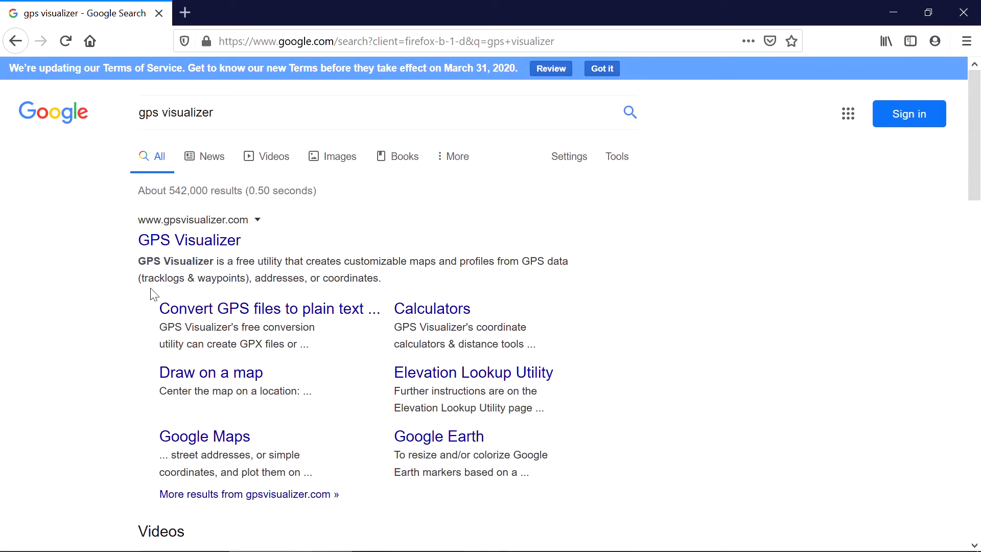
pyautogui.click(182, 249)
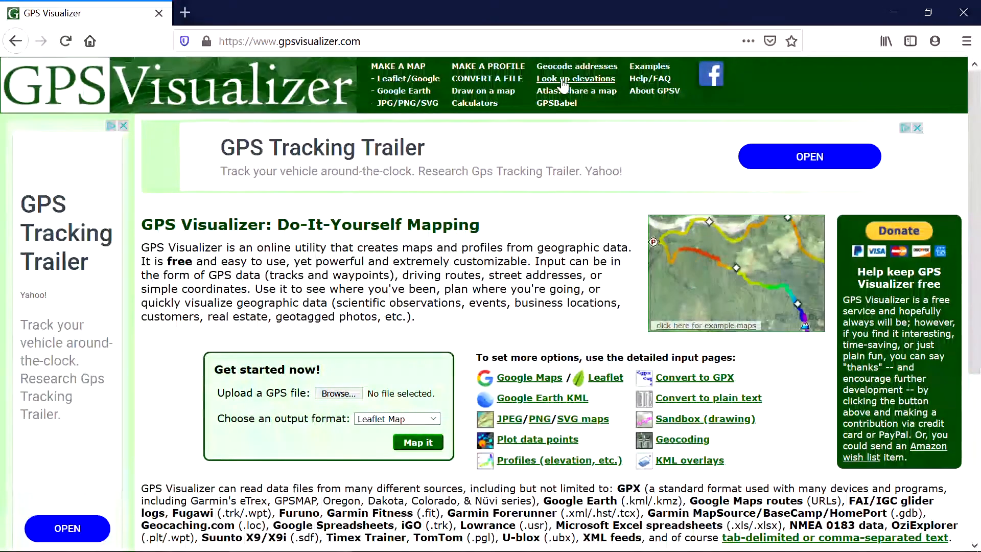
pyautogui.click(563, 80)
pyautogui.scroll(-7, 407, 297)
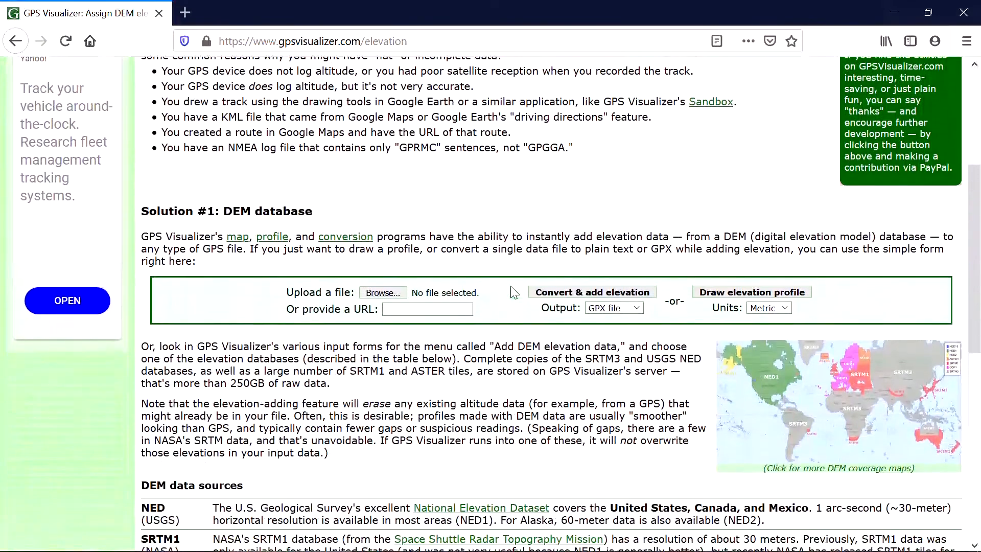
# Step: Choose Wizard_Island_DEM.kml from the Documents folder as the file to upload
pyautogui.click(383, 282)
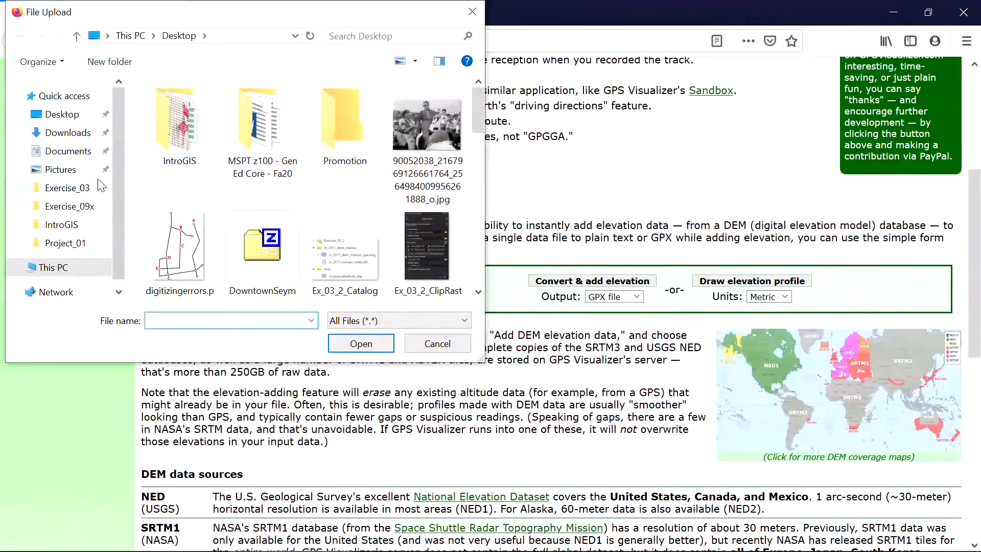
pyautogui.click(72, 133)
pyautogui.click(72, 151)
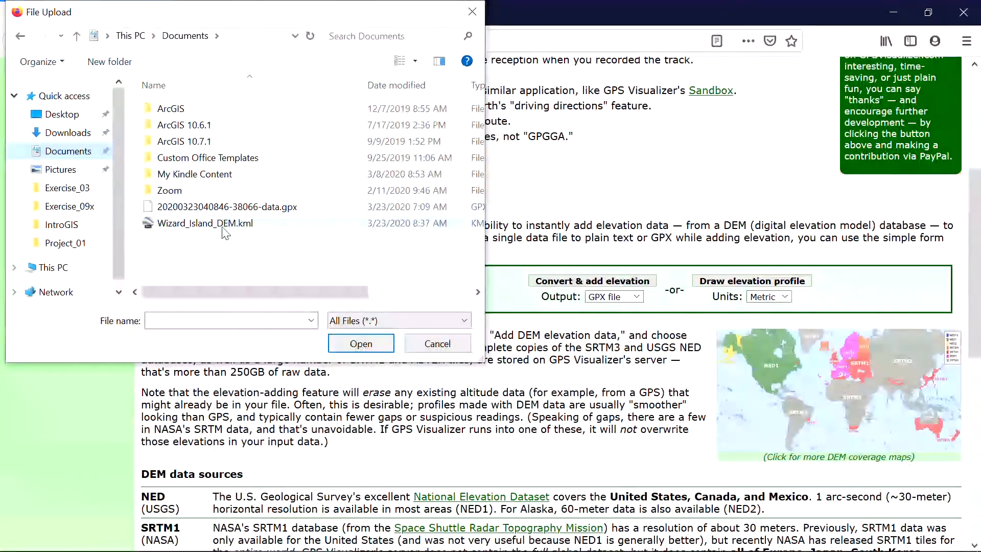
pyautogui.click(194, 225)
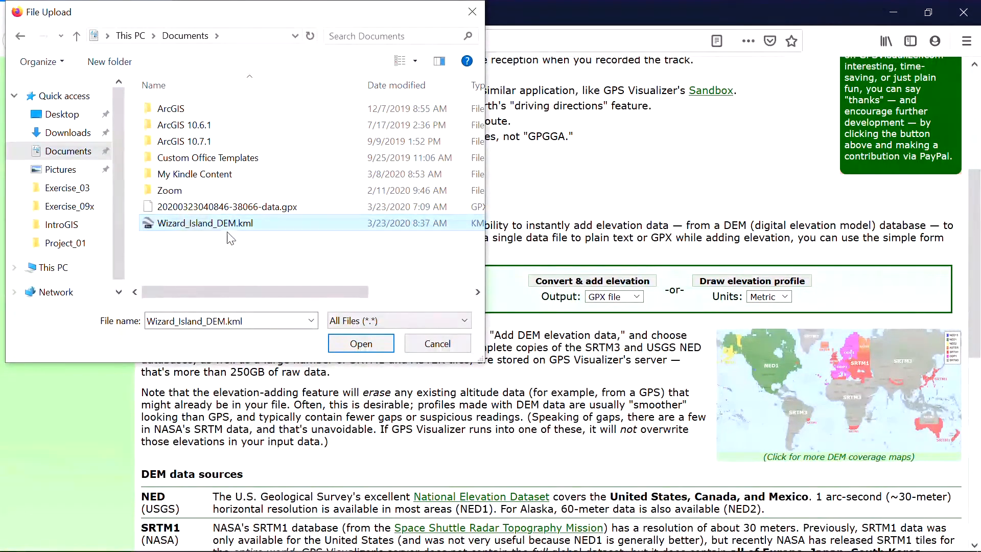
pyautogui.click(361, 344)
# Step: Set the output to GPX file and run the conversion that adds elevation data
pyautogui.click(633, 297)
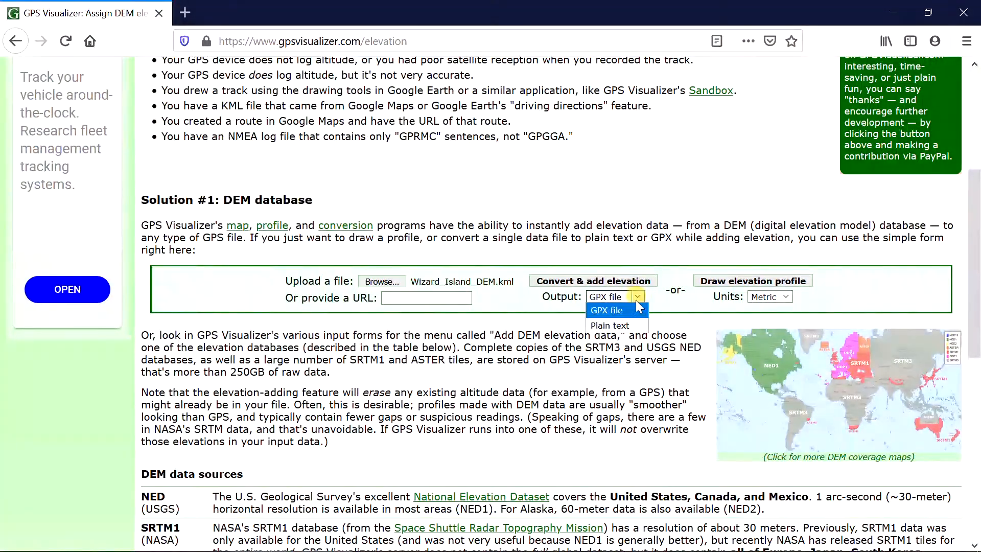
pyautogui.click(624, 313)
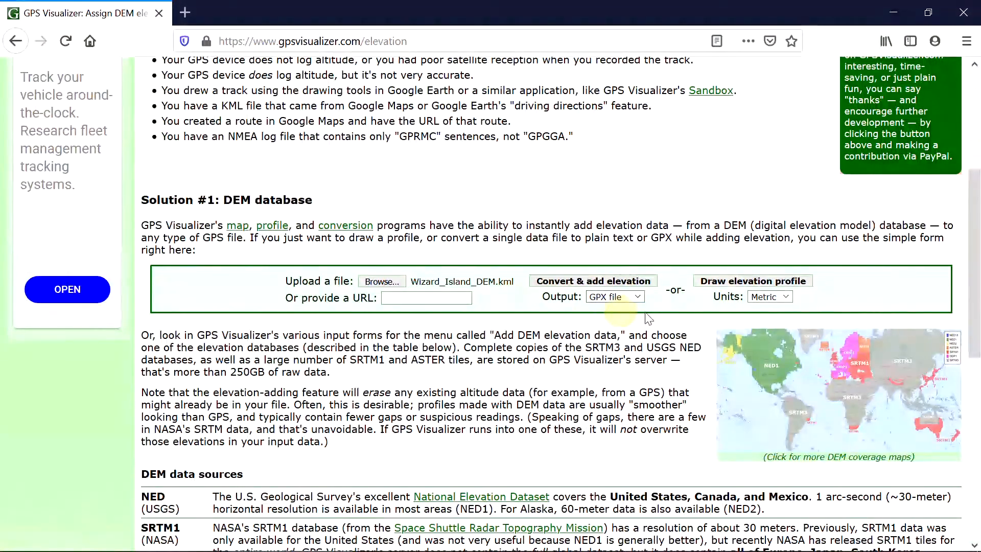
pyautogui.click(601, 285)
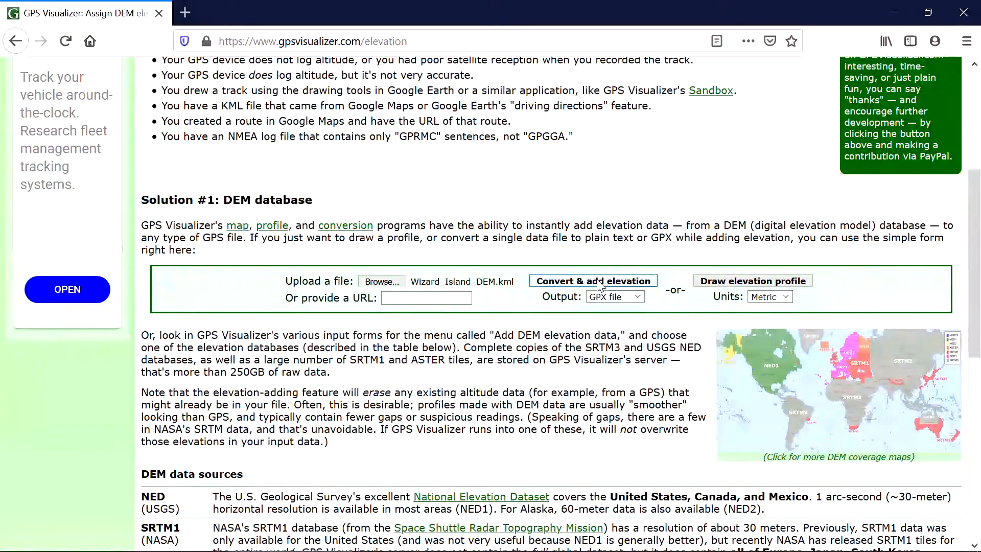
pyautogui.click(602, 285)
# Step: Examine the elevation values of the track points in the converted GPX output
pyautogui.scroll(-5, 547, 375)
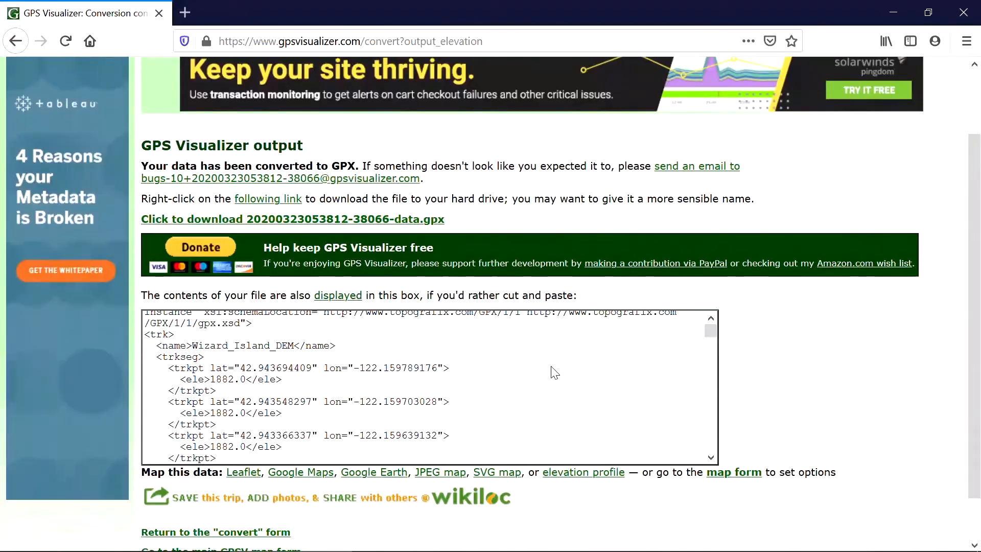
pyautogui.scroll(-10, 547, 375)
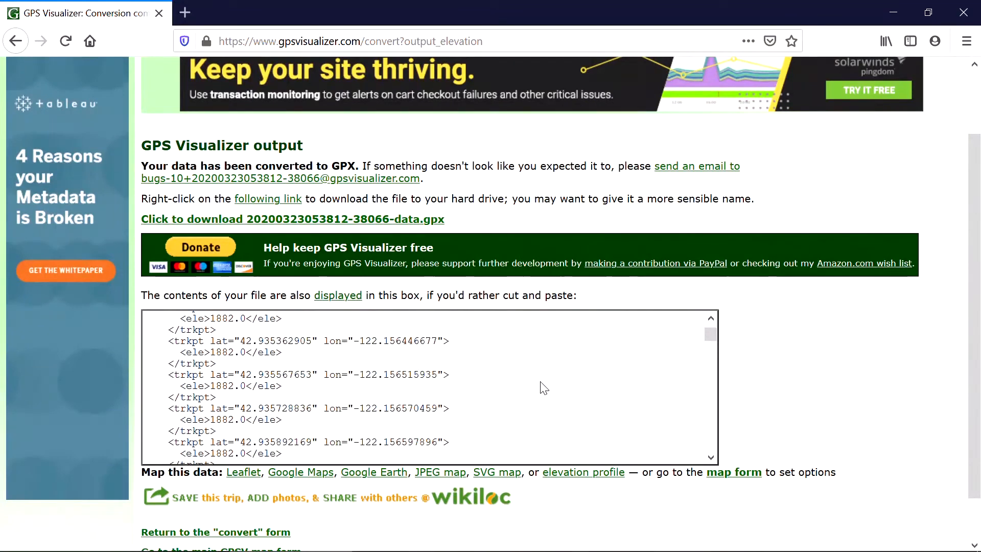
pyautogui.scroll(-5, 544, 389)
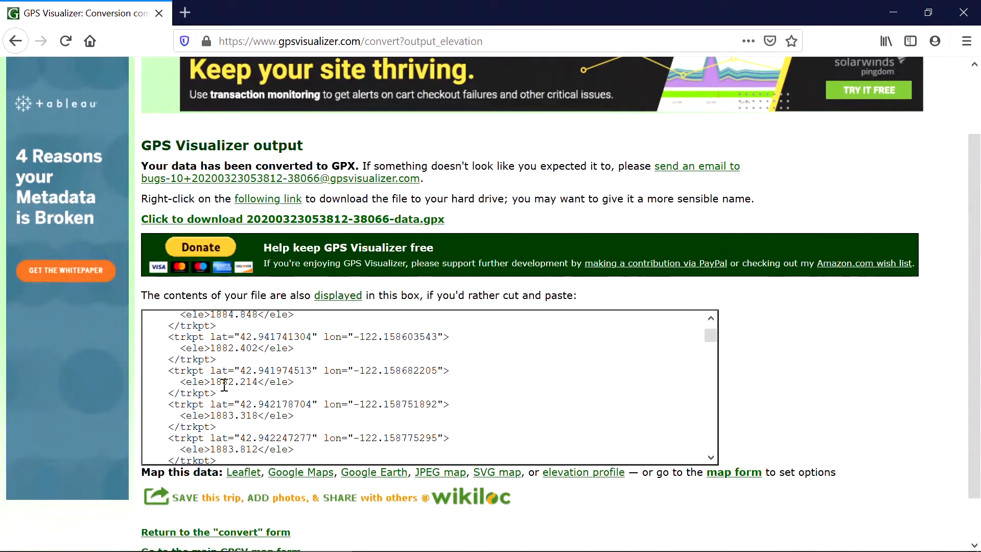
pyautogui.scroll(-5, 229, 385)
pyautogui.scroll(-5, 230, 387)
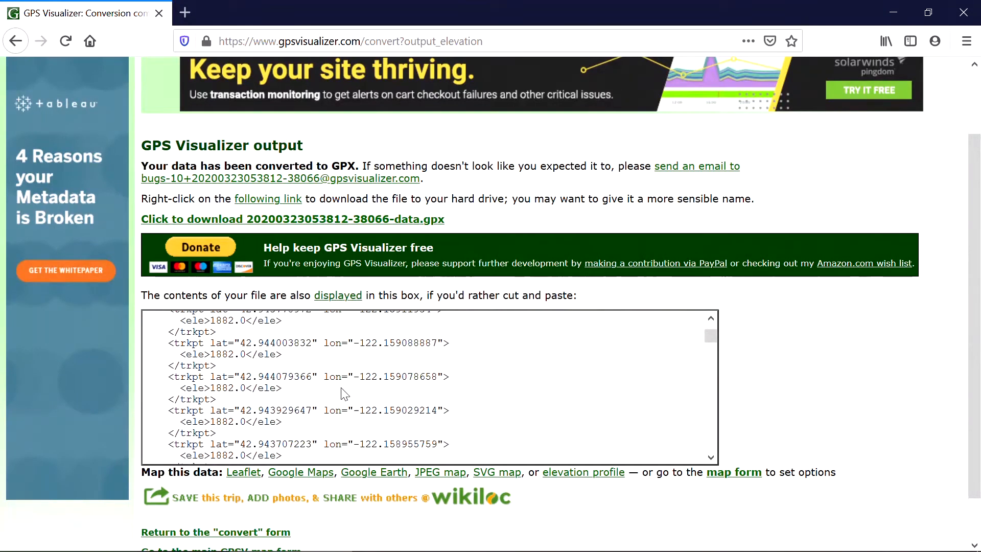
pyautogui.scroll(15, 338, 376)
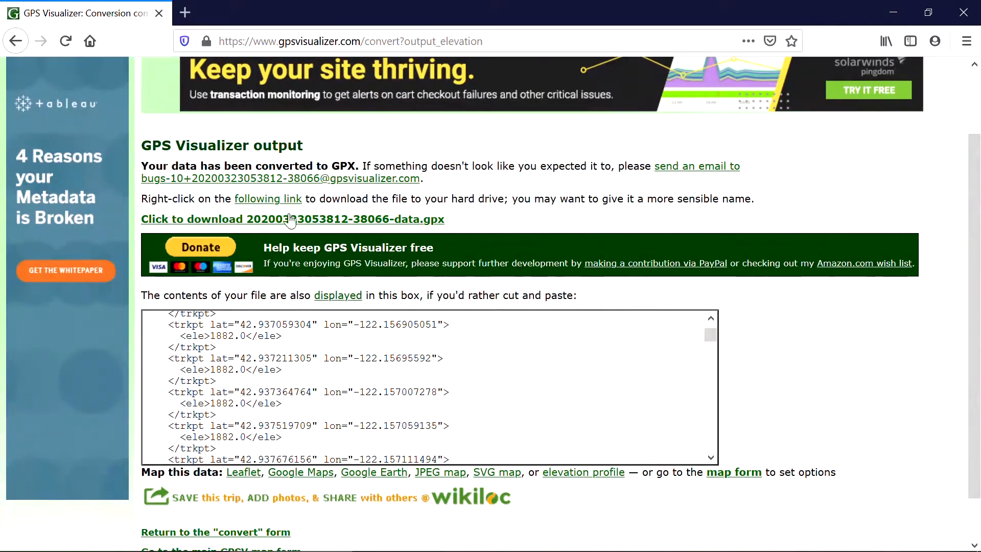
# Step: Save the converted GPX file from its download link to the Documents folder as Wizard_Island.gpx
pyautogui.rightClick(348, 224)
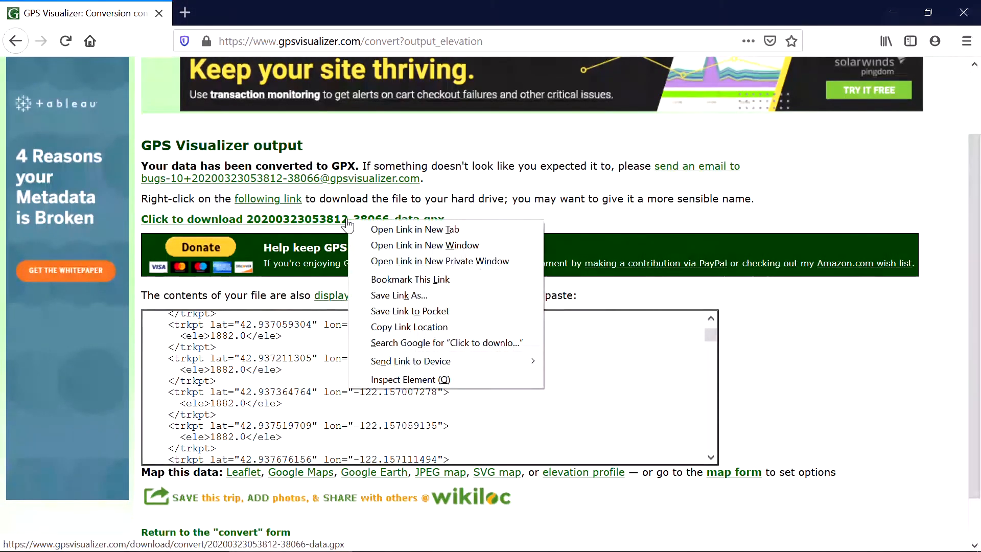
pyautogui.click(385, 295)
pyautogui.write('Wizard_')
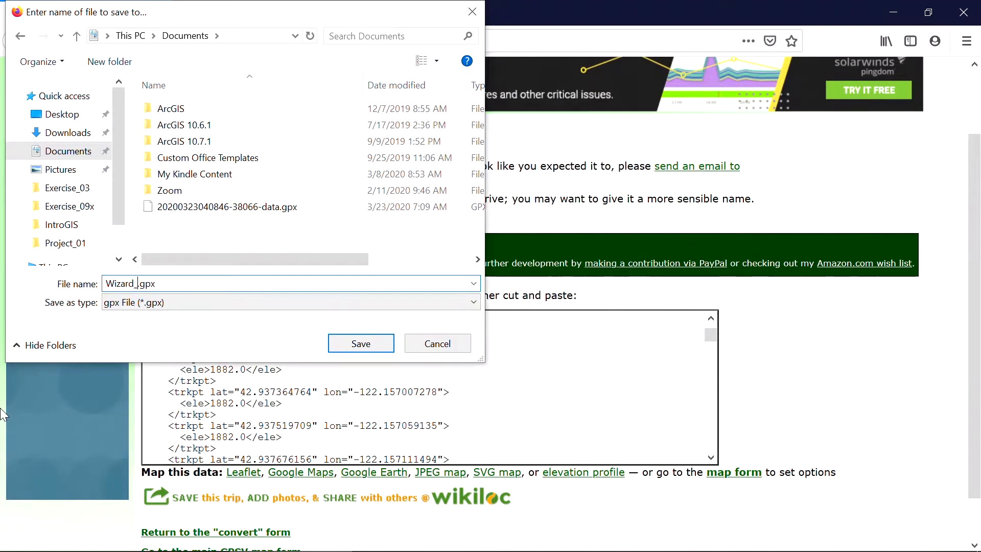
pyautogui.write('Island')
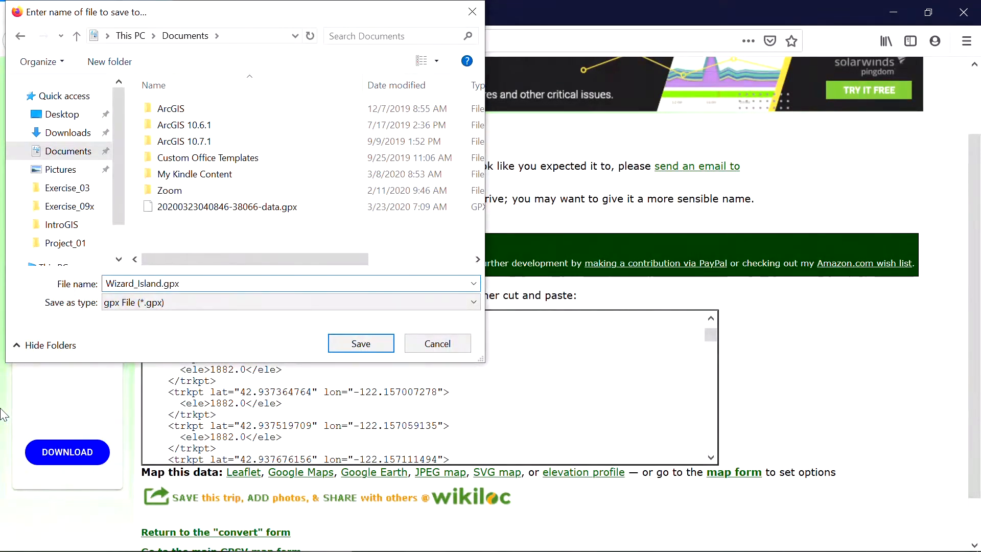
pyautogui.click(352, 343)
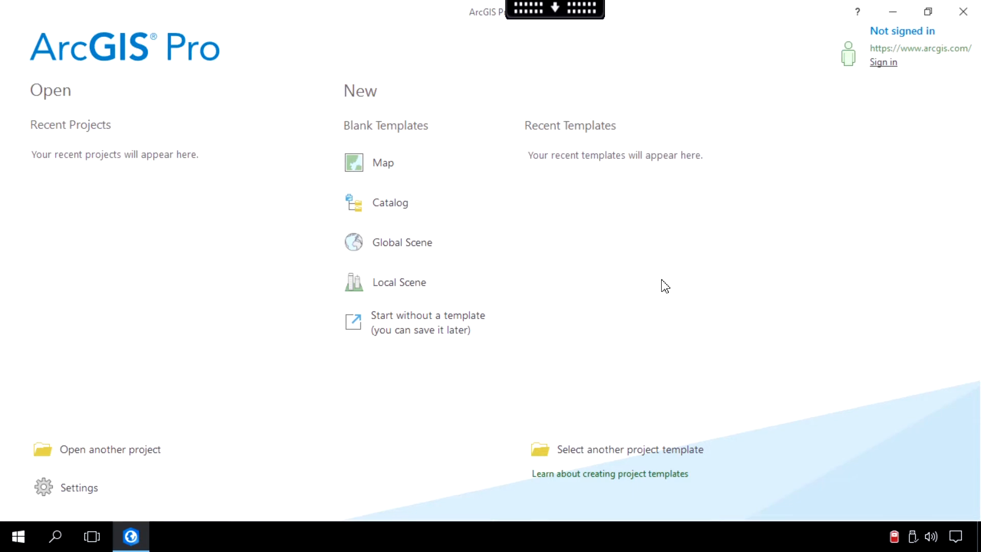
# Step: Switch to ArcGIS Pro and check in the licensing configuration that the 3D Analyst and Spatial Analyst extensions are enabled
pyautogui.click(91, 491)
pyautogui.click(49, 236)
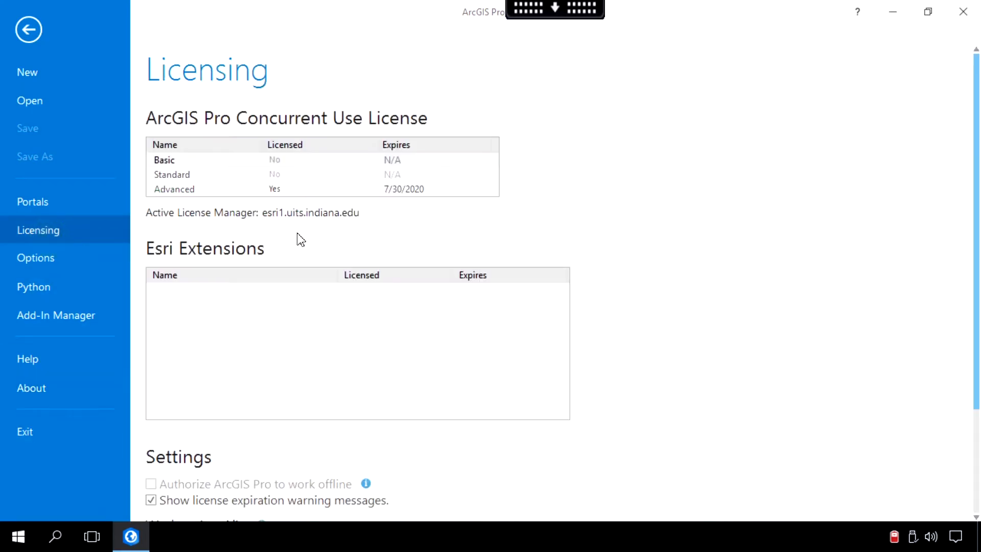
pyautogui.scroll(-3, 636, 375)
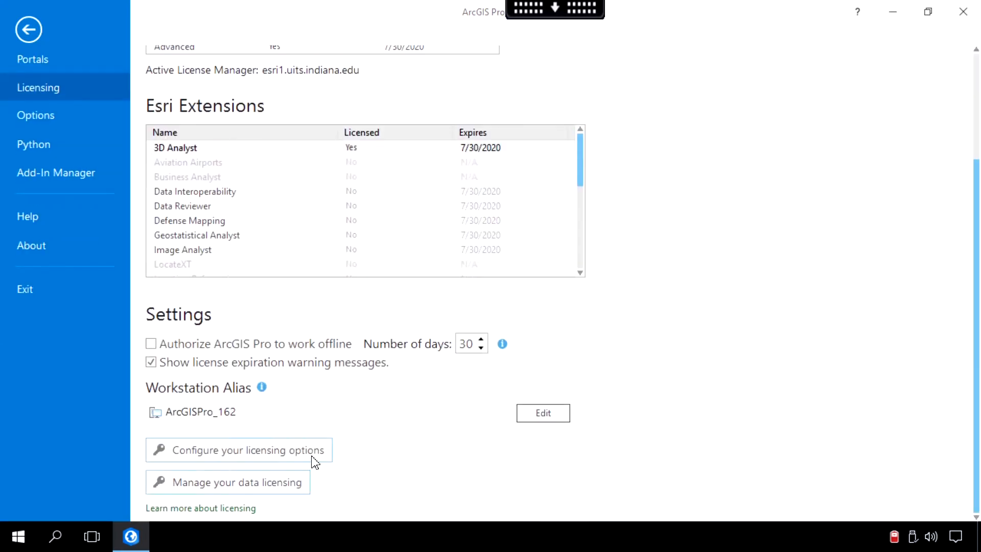
pyautogui.click(281, 455)
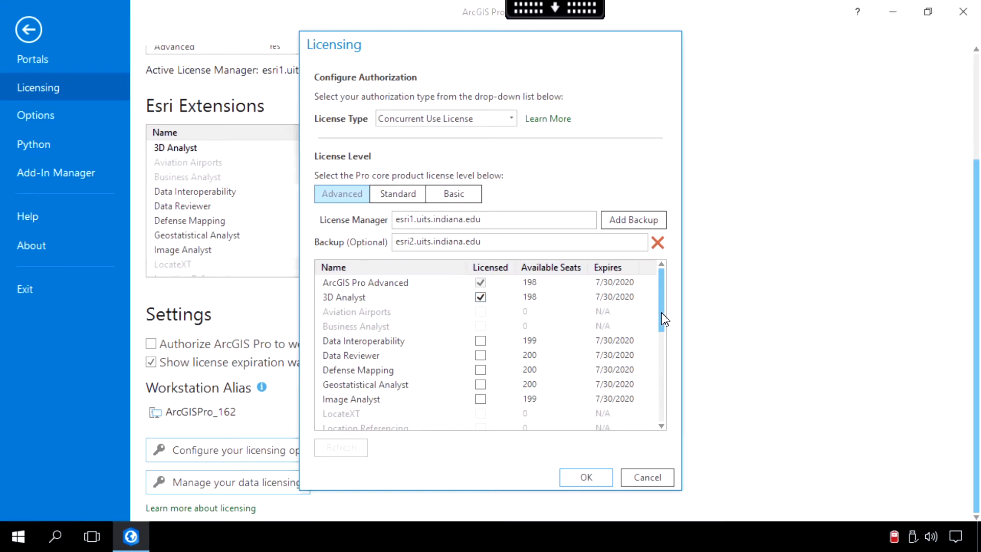
pyautogui.moveTo(661, 313); pyautogui.dragTo(662, 404)
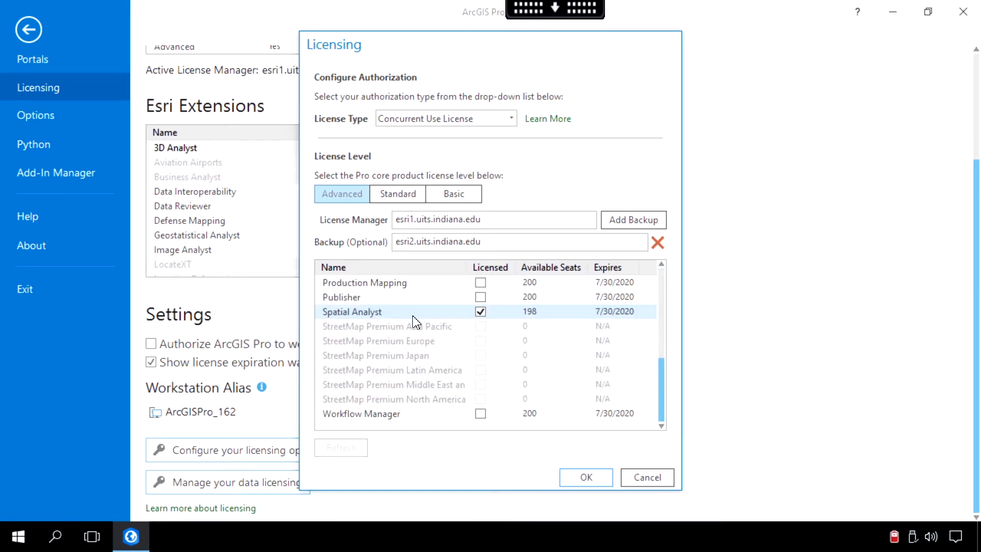
pyautogui.click(587, 479)
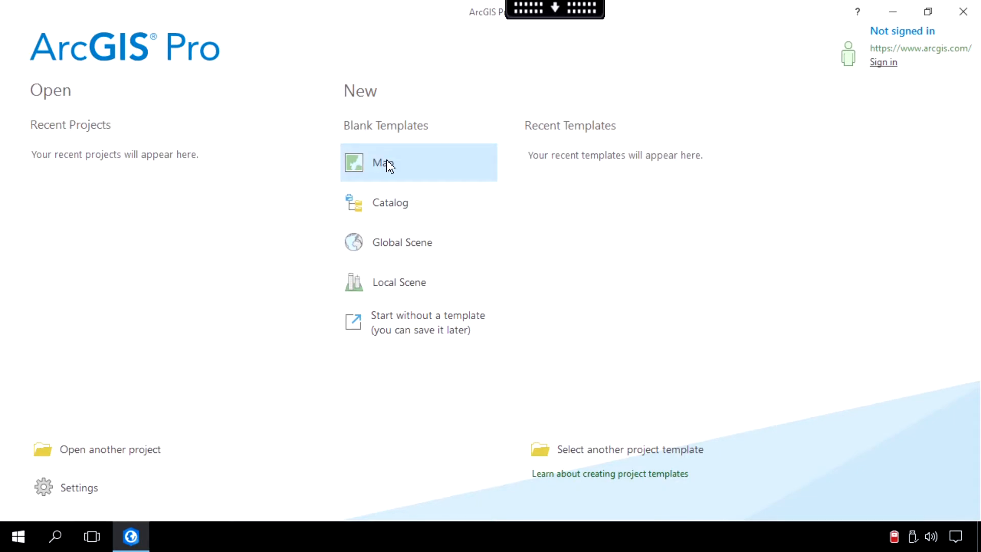
# Step: Create a new project from the Map template named Exercise_07_raster in the Exercise_07 folder on the Desktop
pyautogui.click(386, 163)
pyautogui.click(669, 260)
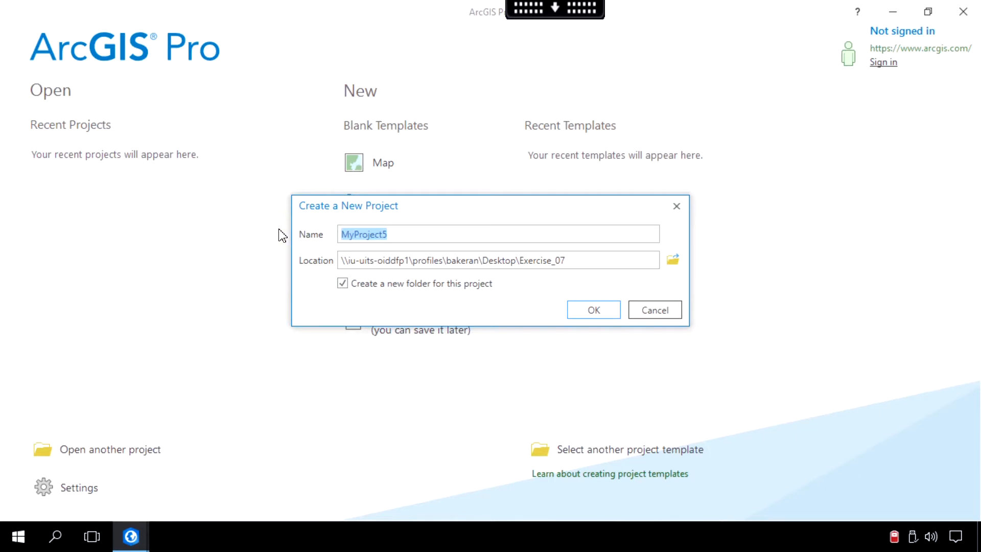
pyautogui.write('Exercise_07_raster')
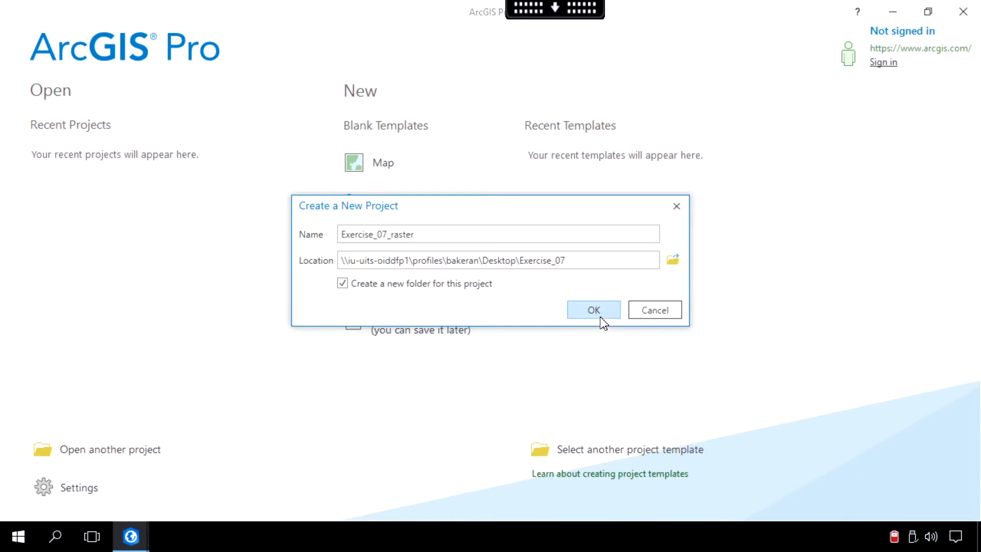
pyautogui.click(593, 310)
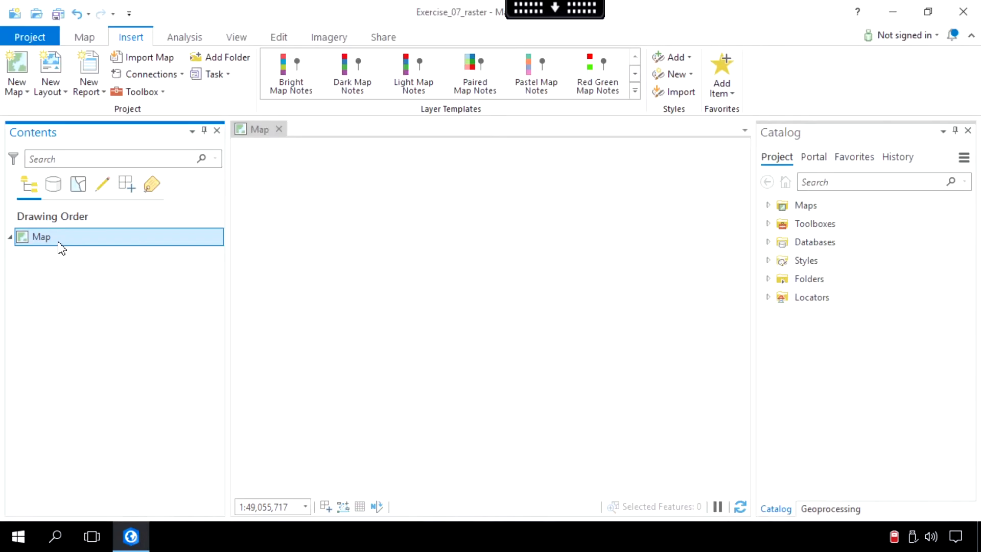
# Step: Set the map's coordinate system to NAD 1983 (2011) Oregon Statewide Lambert (Intl Feet) from the projected state systems
pyautogui.rightClick(62, 244)
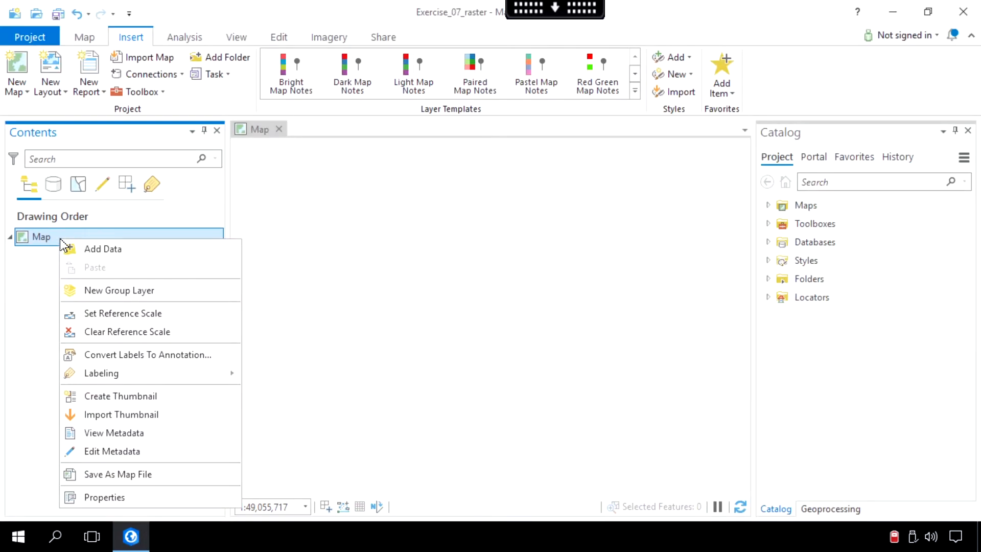
pyautogui.click(117, 500)
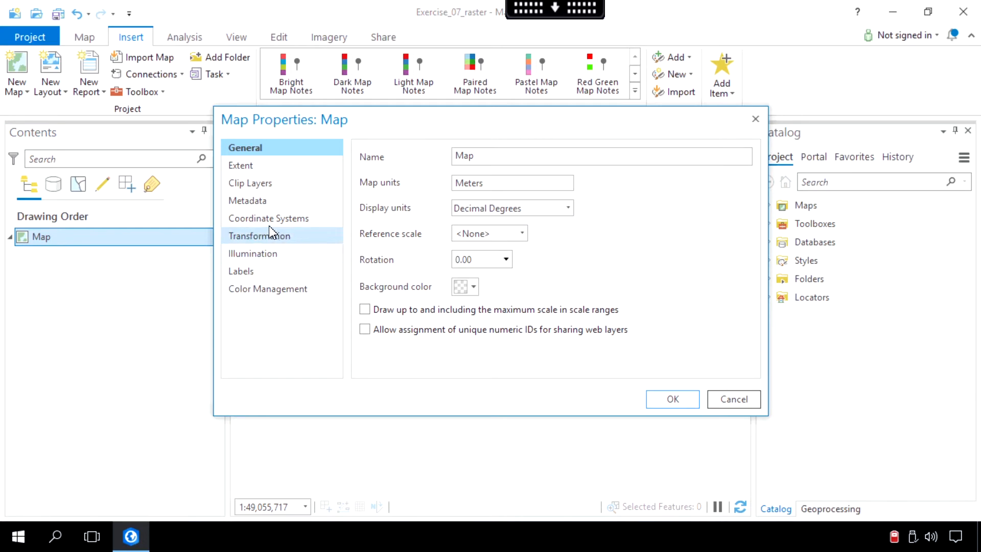
pyautogui.click(294, 220)
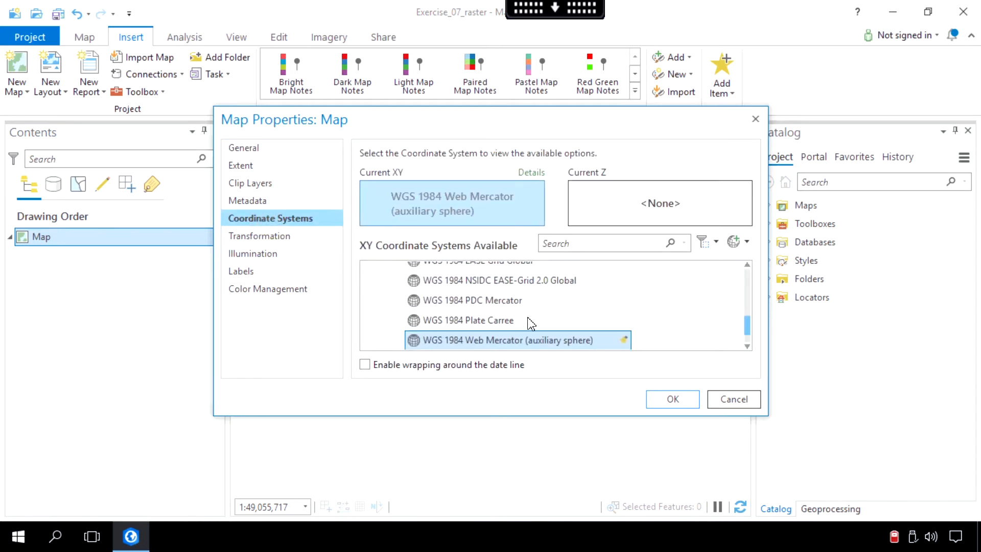
pyautogui.scroll(8, 546, 324)
pyautogui.scroll(15, 547, 323)
pyautogui.click(458, 292)
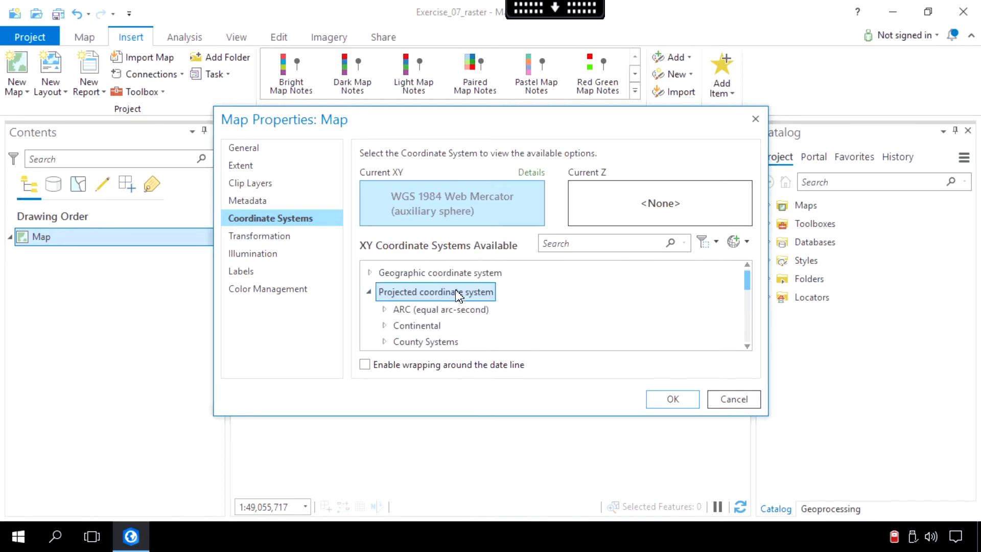
pyautogui.scroll(-3, 427, 320)
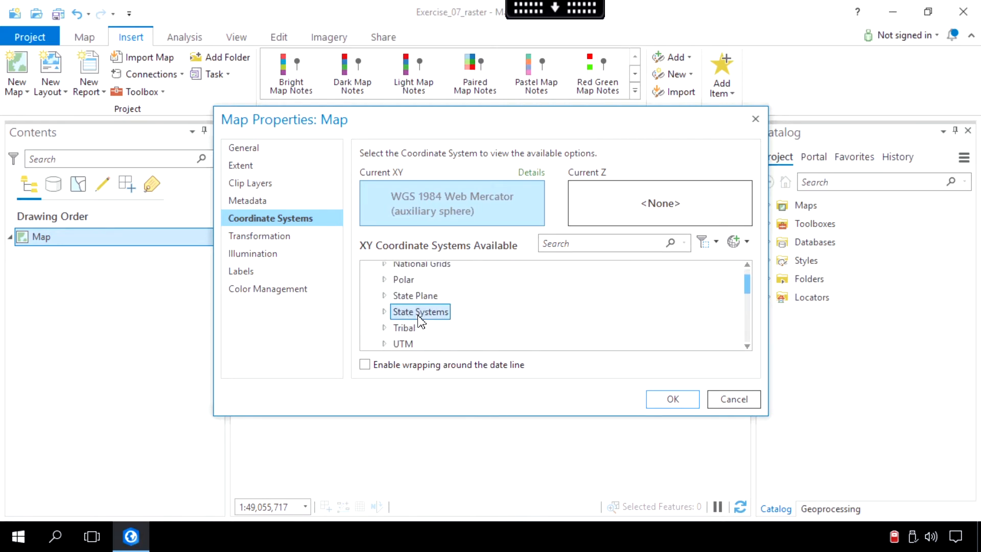
pyautogui.click(385, 313)
pyautogui.scroll(-8, 427, 314)
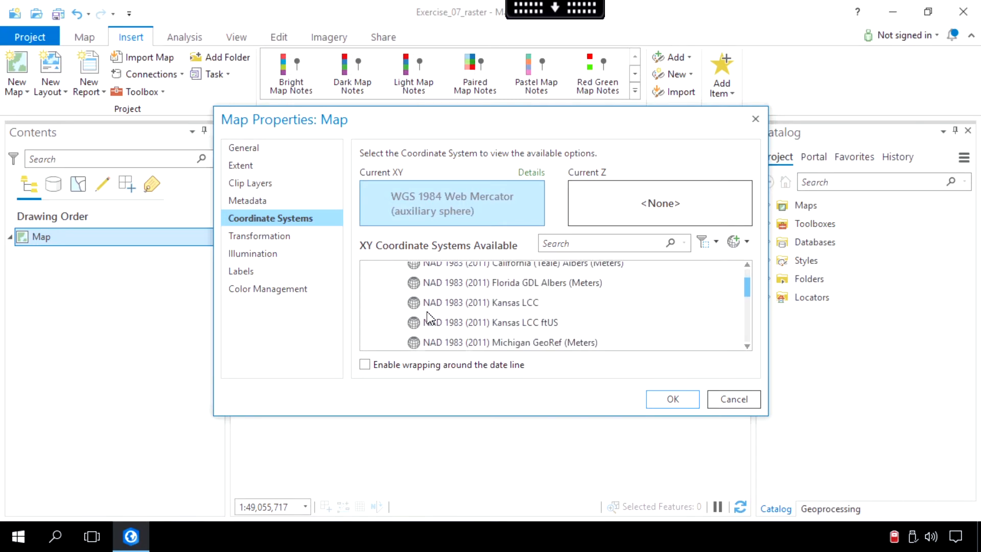
pyautogui.scroll(-15, 429, 319)
pyautogui.scroll(-10, 431, 318)
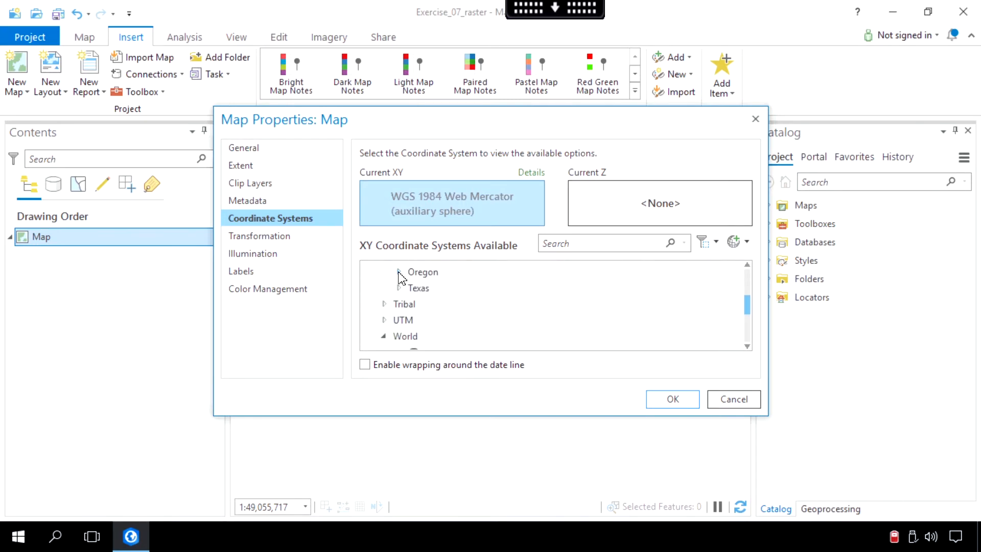
pyautogui.click(398, 269)
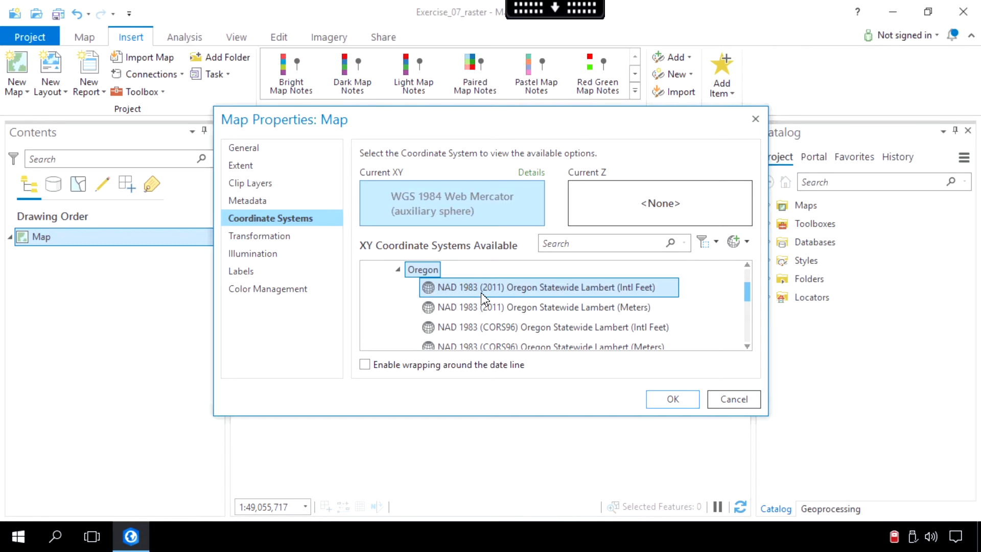
pyautogui.click(539, 290)
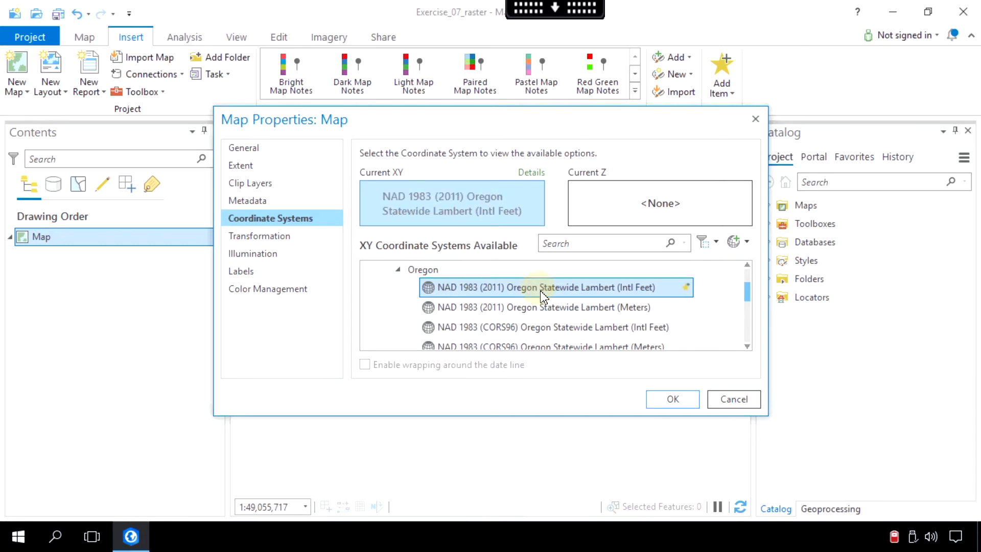
pyautogui.click(678, 405)
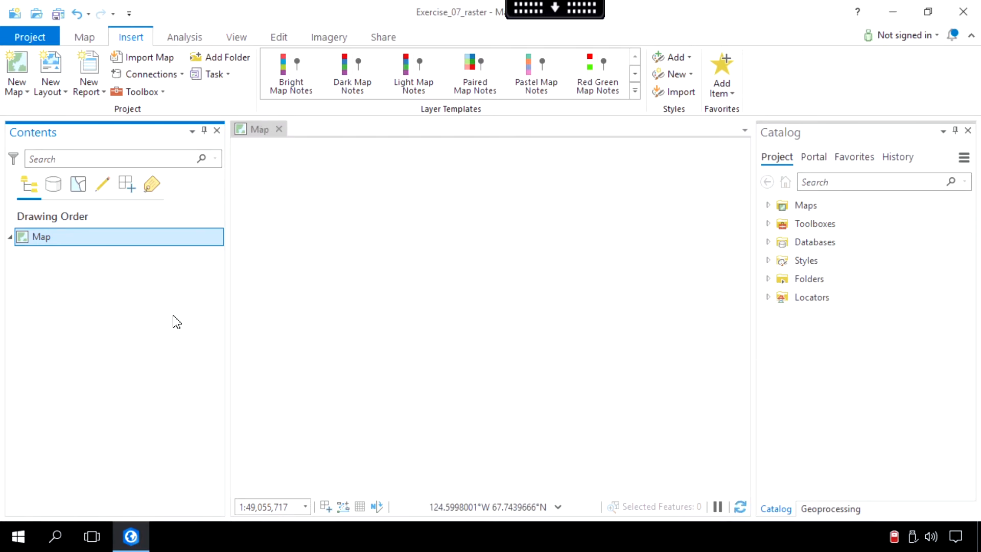
# Step: Search the geoprocessing tools for "GPX to Features" and open the GPX To Features conversion tool
pyautogui.click(187, 38)
pyautogui.click(206, 82)
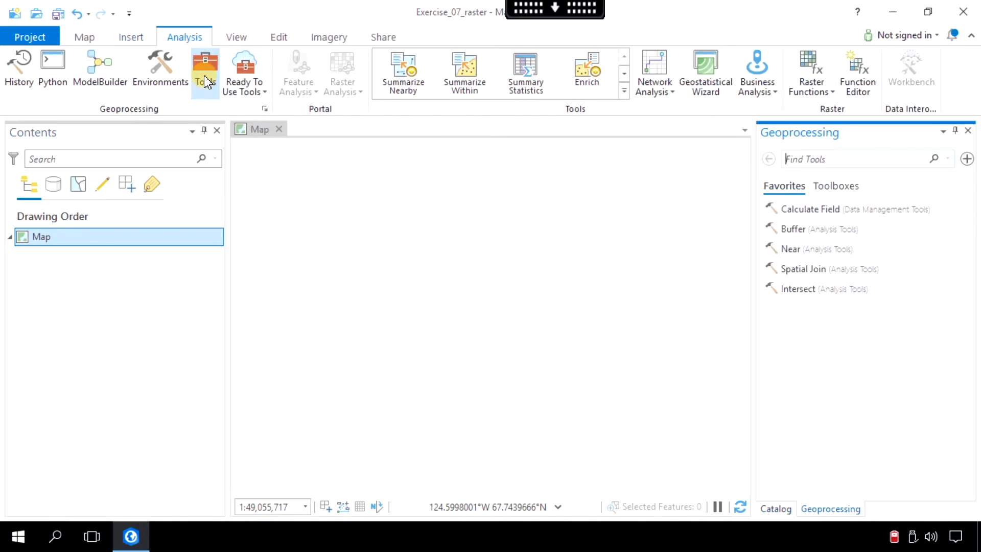
pyautogui.click(820, 166)
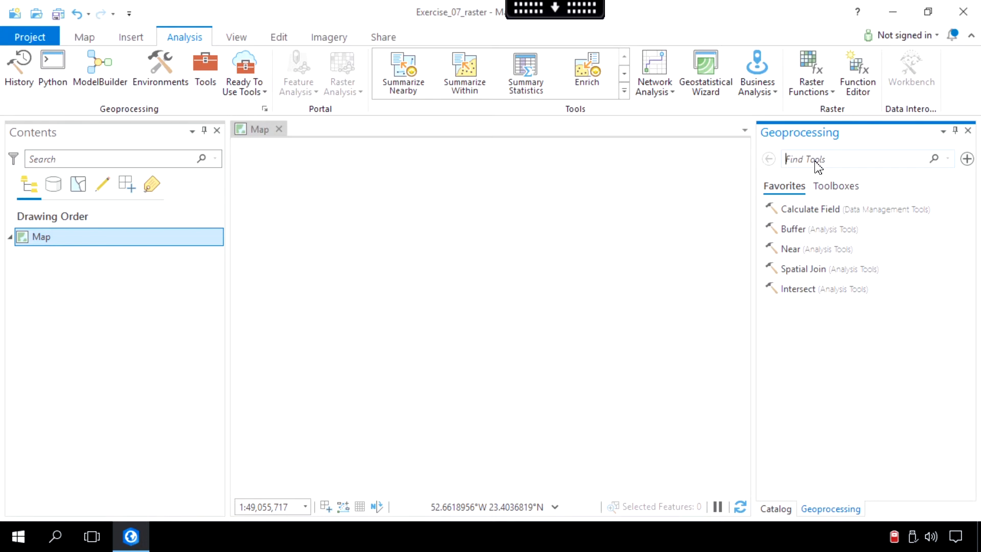
pyautogui.write('GPX to Features')
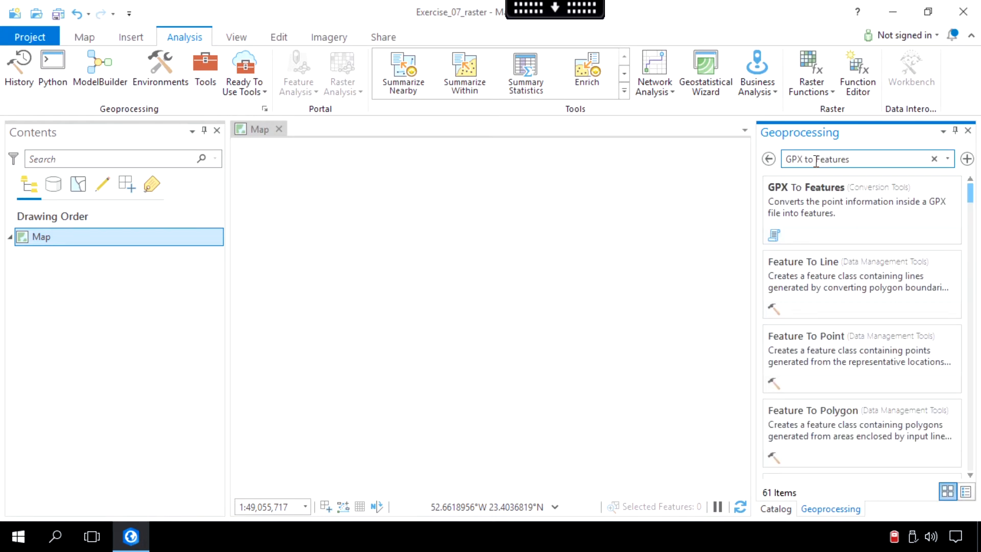
pyautogui.click(830, 200)
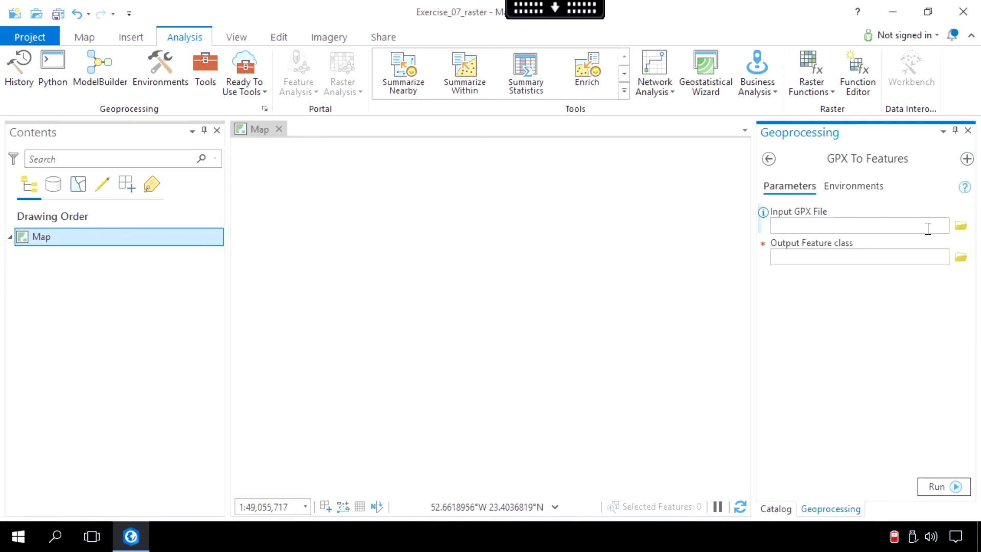
# Step: Run GPX To Features on Wizard_Island.gpx from the Desktop's Exercise_07 folder, with Wizard_Island_GPXtoFeatures as the output feature class
pyautogui.click(961, 225)
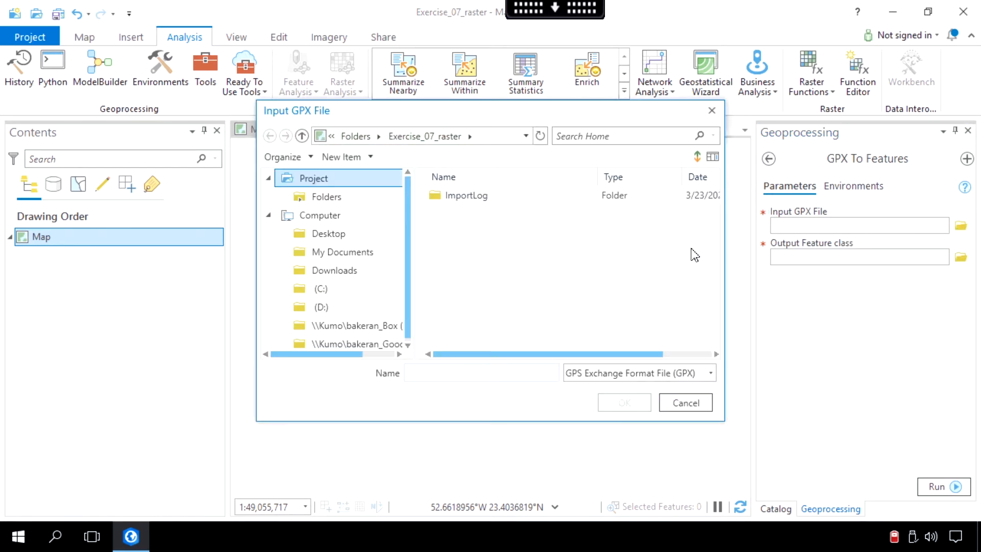
pyautogui.click(328, 233)
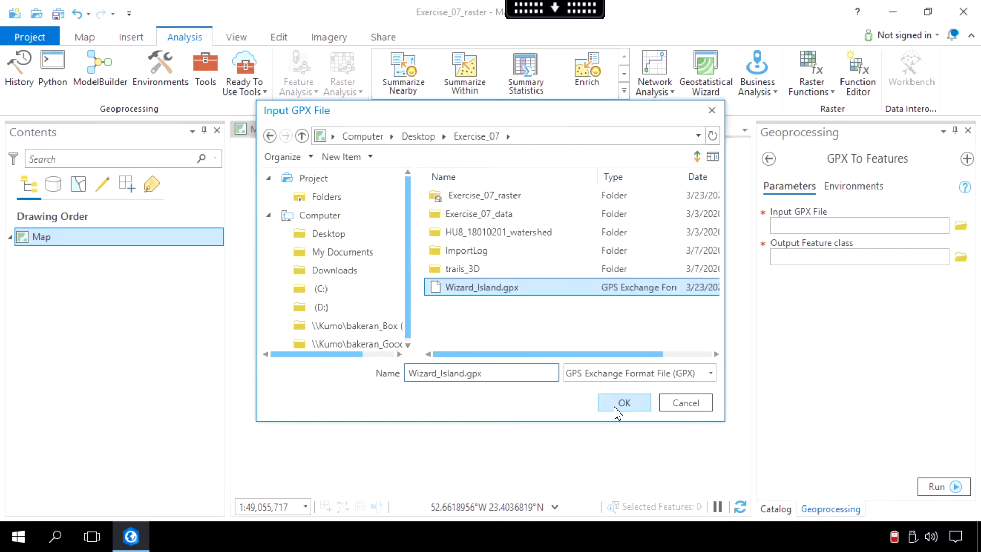
pyautogui.click(619, 406)
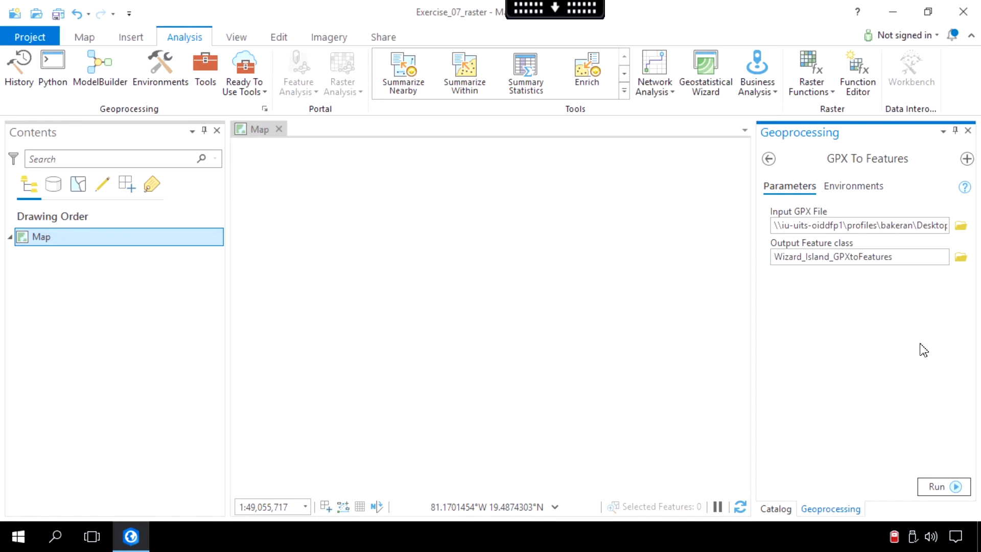
pyautogui.click(933, 485)
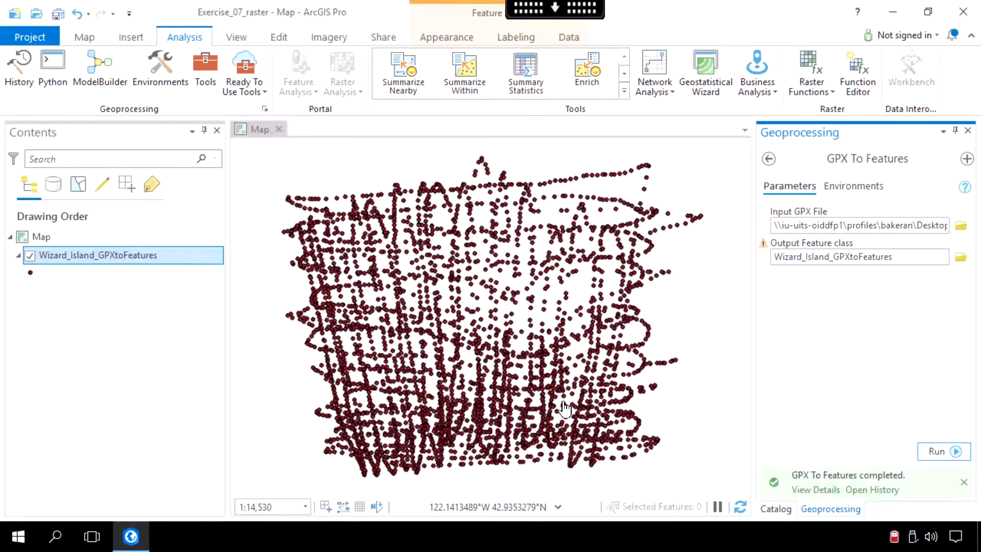
# Step: Examine the Elevation field in the attribute table of the Wizard_Island_GPXtoFeatures layer, and close the table
pyautogui.click(121, 261)
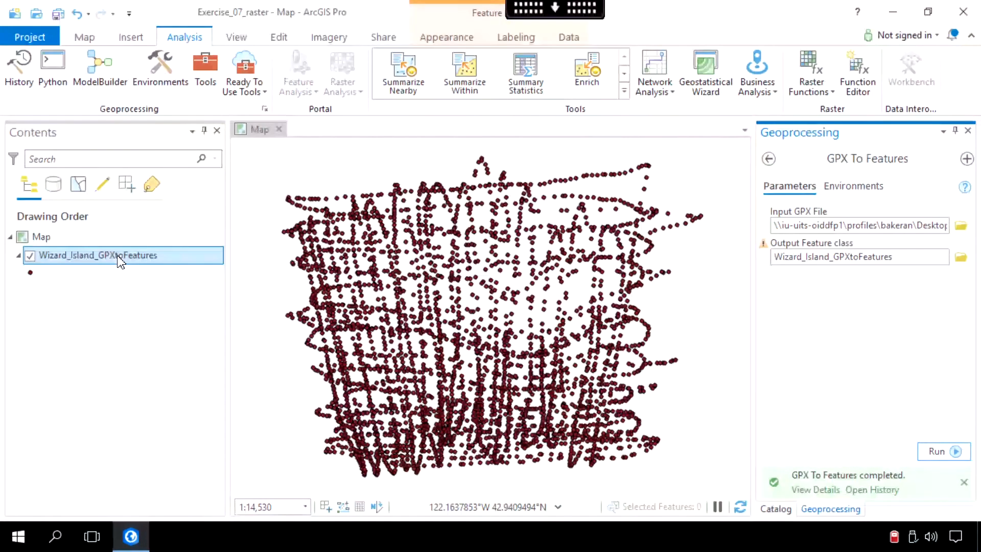
pyautogui.rightClick(121, 261)
pyautogui.click(193, 102)
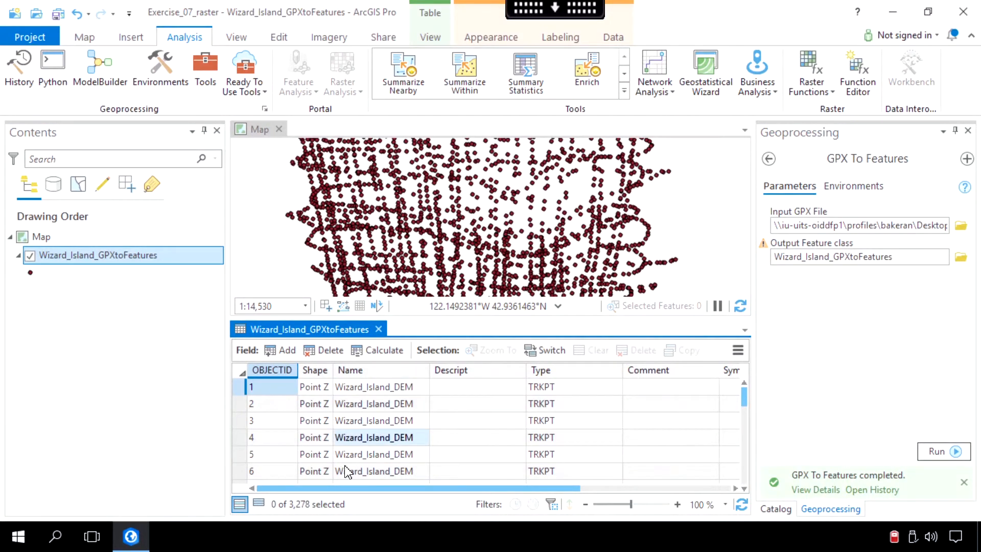
pyautogui.moveTo(347, 489); pyautogui.dragTo(588, 483)
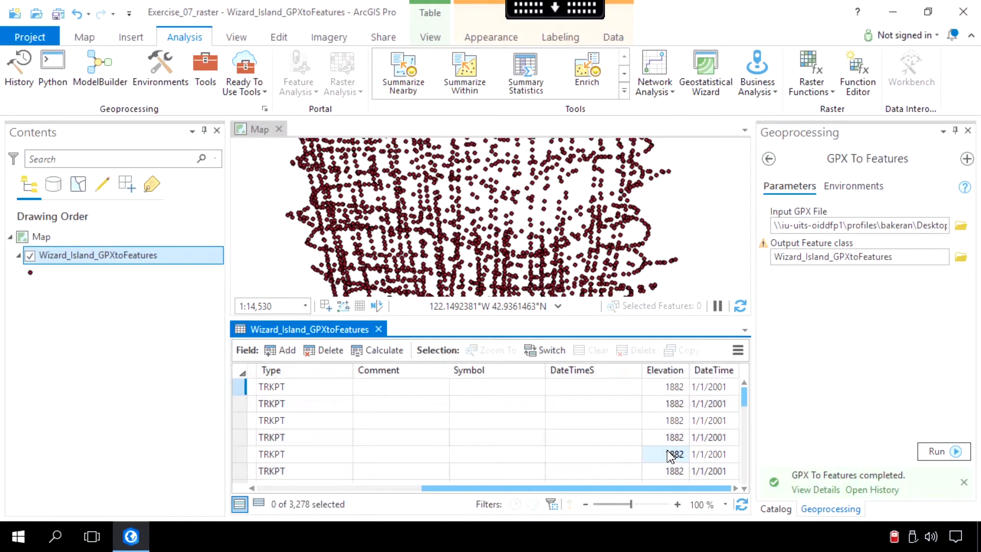
pyautogui.click(379, 328)
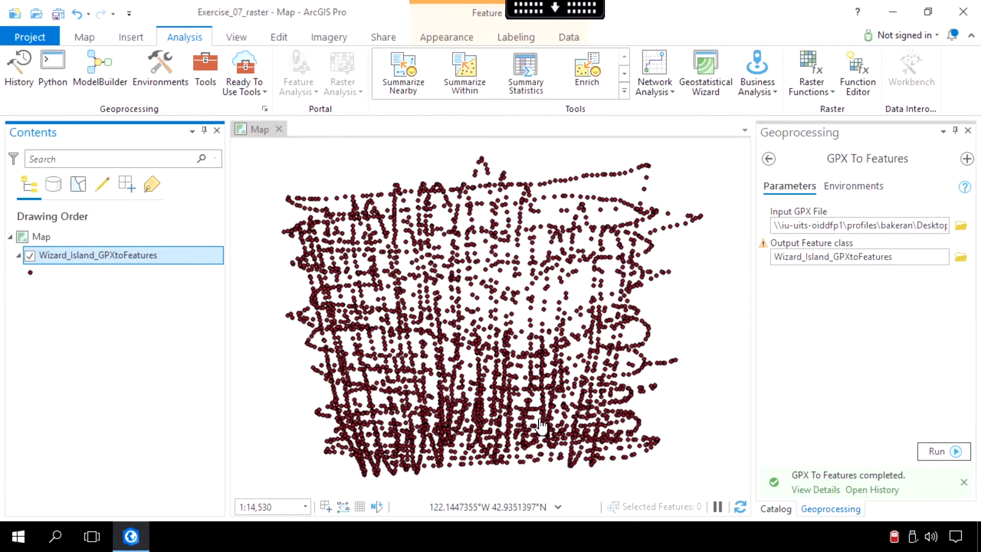
# Step: Search the geoprocessing tools for "IDW" and open the Spatial Analyst version of the IDW tool
pyautogui.click(204, 74)
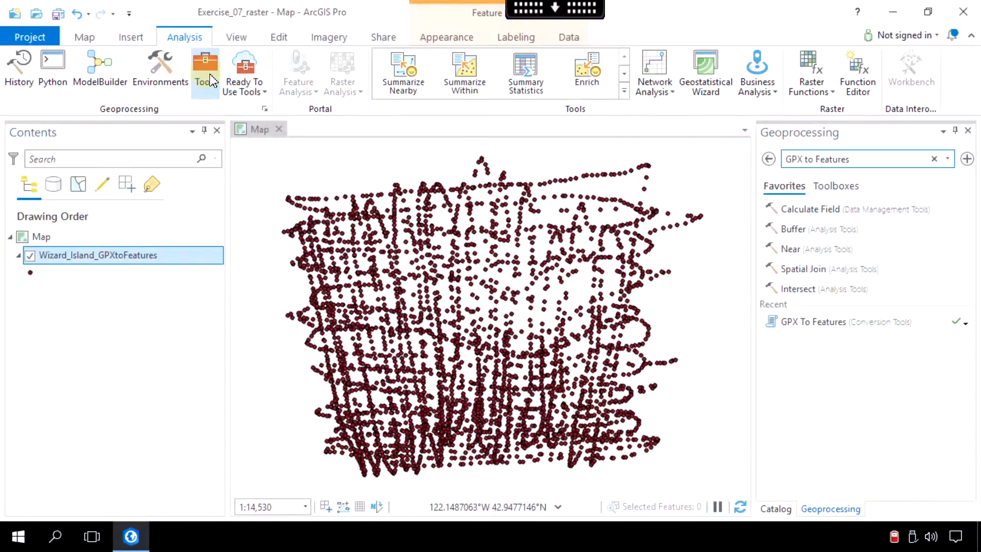
pyautogui.click(860, 159)
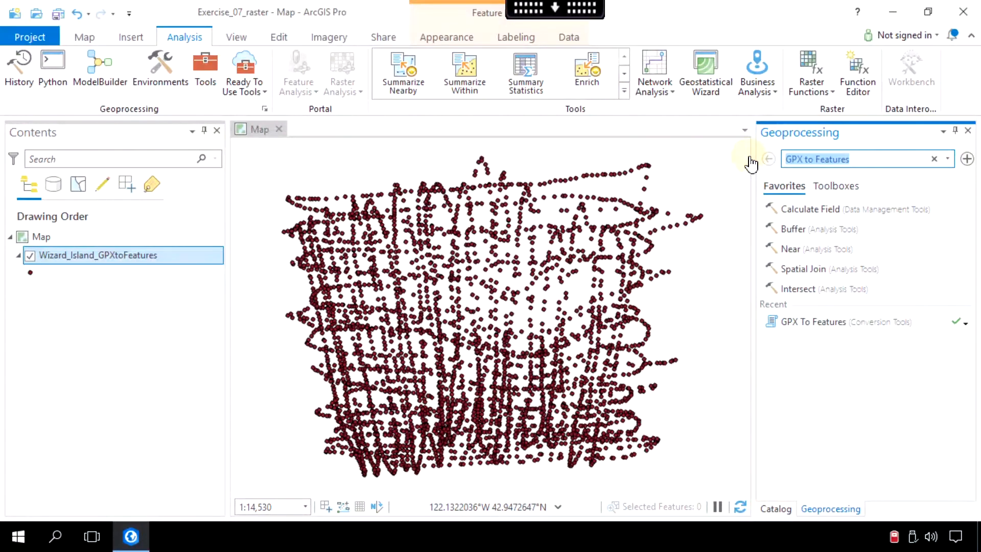
pyautogui.write('IDW')
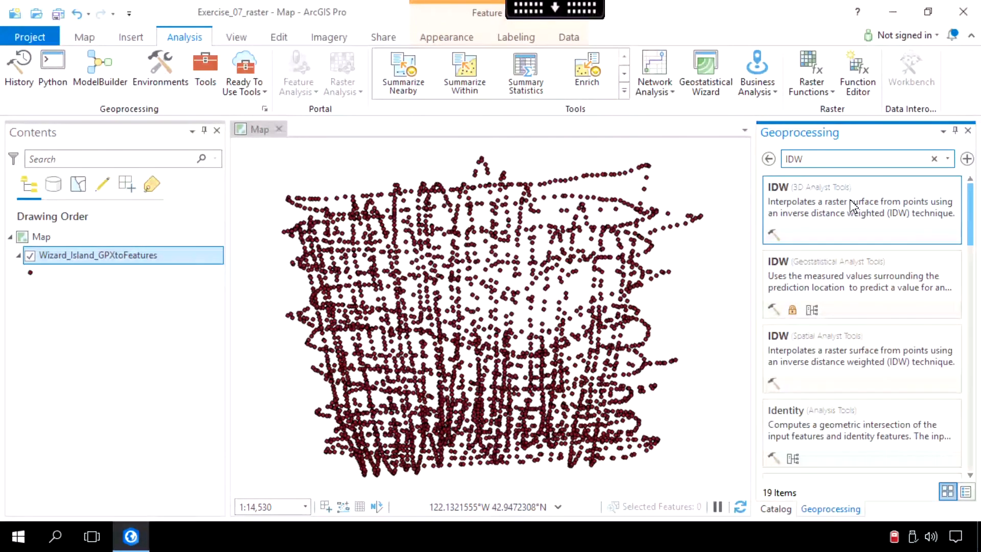
pyautogui.click(892, 354)
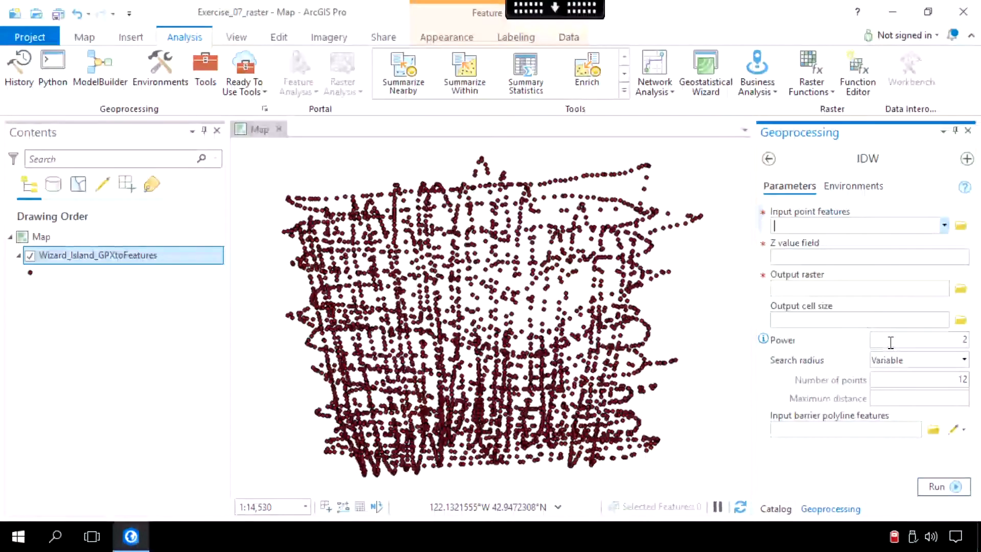
# Step: Run IDW on Wizard_Island_GPXtoFeatures with Elevation as the Z value field and Idw_Wizard_I1 as output raster, and hide the point layer
pyautogui.click(944, 228)
pyautogui.click(917, 244)
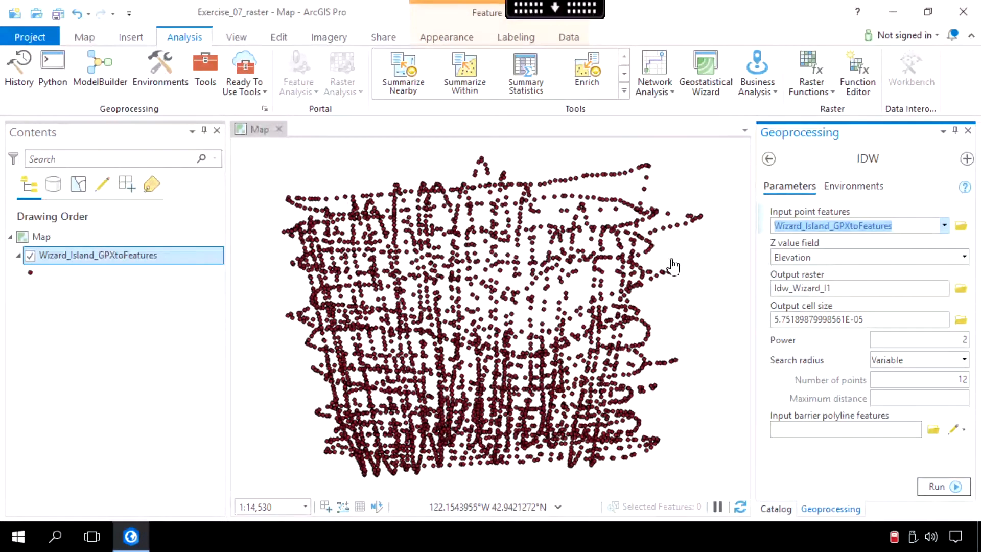
pyautogui.click(962, 257)
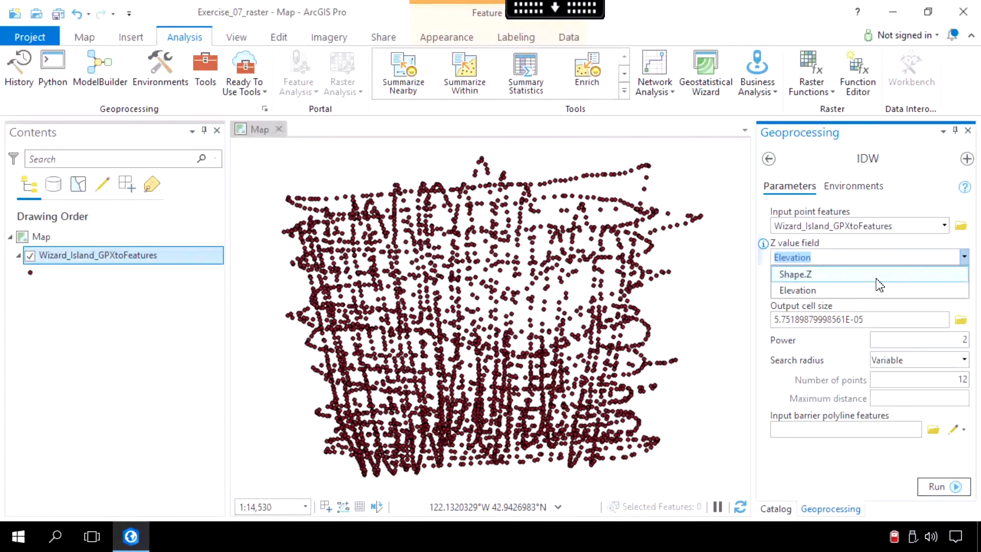
pyautogui.click(854, 290)
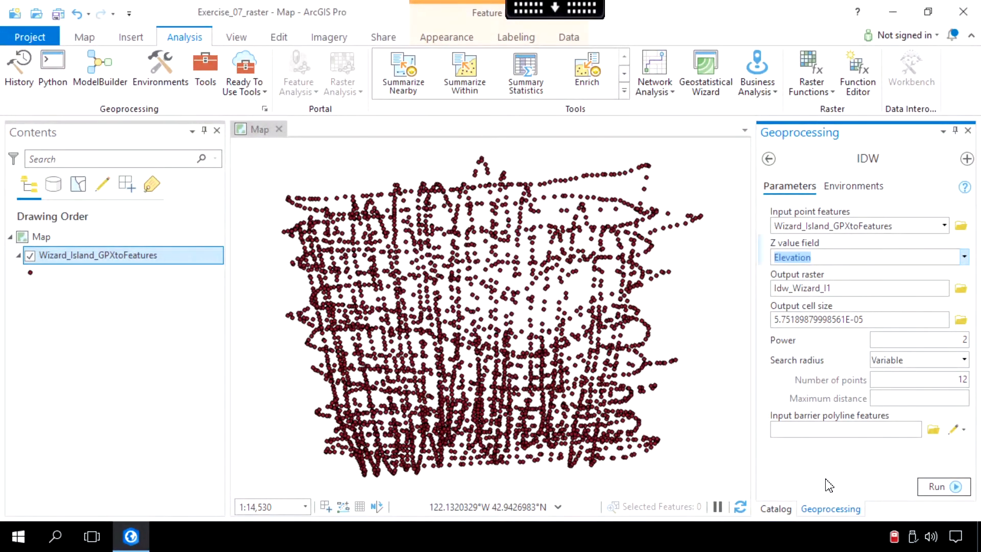
pyautogui.click(934, 492)
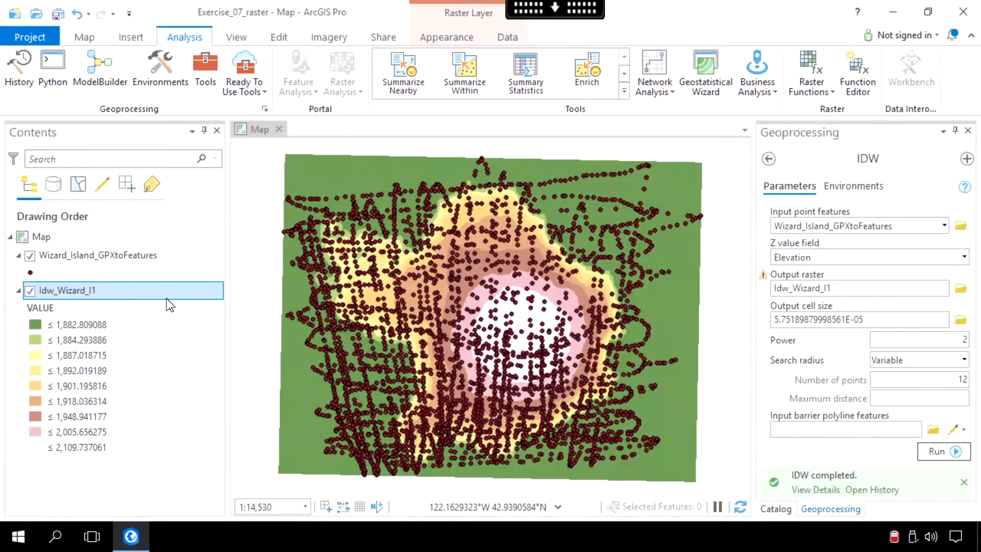
pyautogui.click(30, 255)
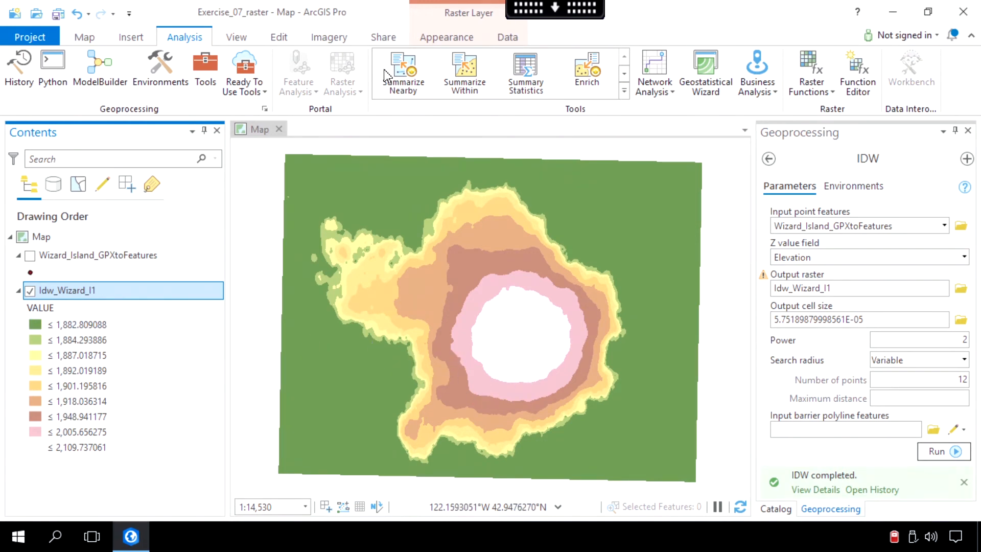
# Step: Symbolize the Idw_Wizard_I1 raster with the Classify method using 32 classes
pyautogui.click(446, 39)
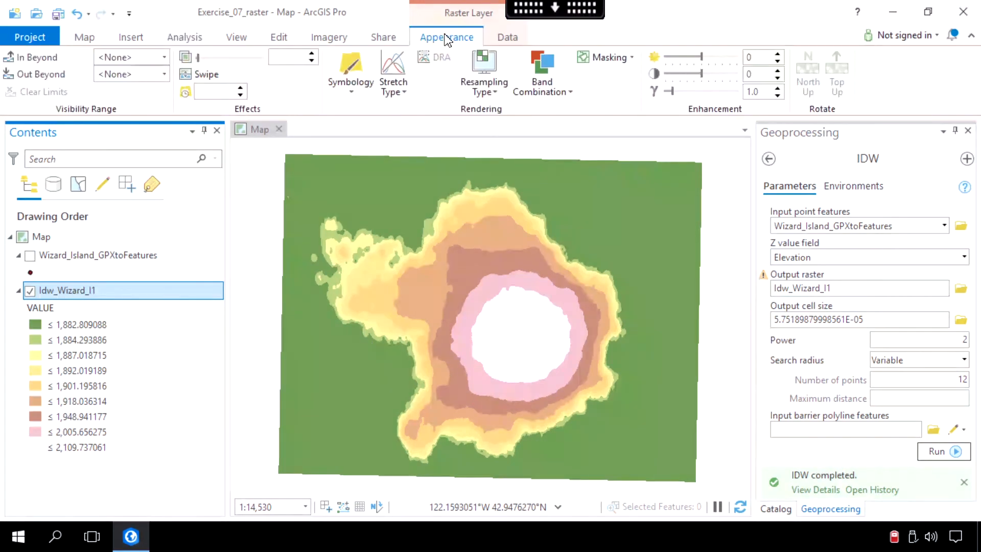
pyautogui.click(351, 86)
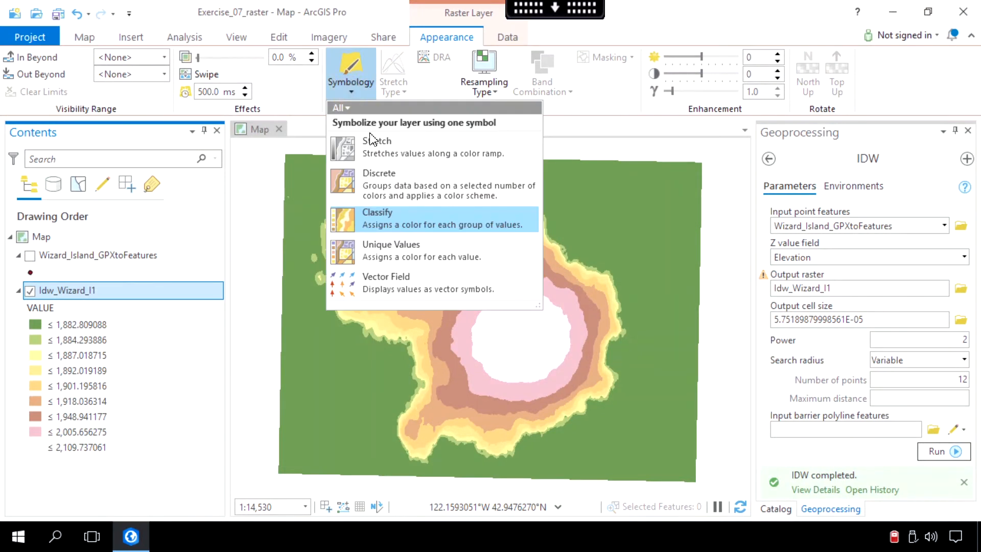
pyautogui.click(383, 214)
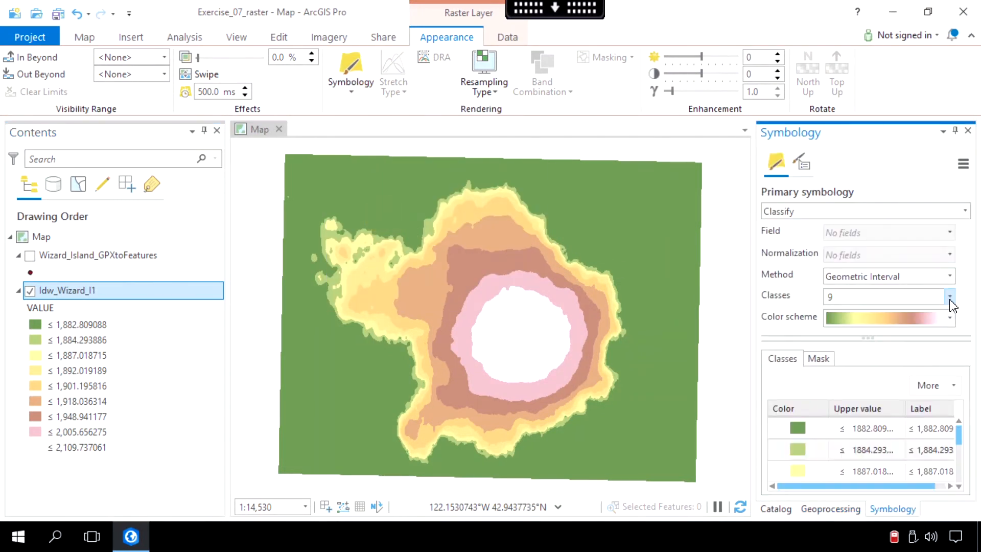
pyautogui.click(949, 298)
pyautogui.moveTo(952, 402); pyautogui.dragTo(951, 477)
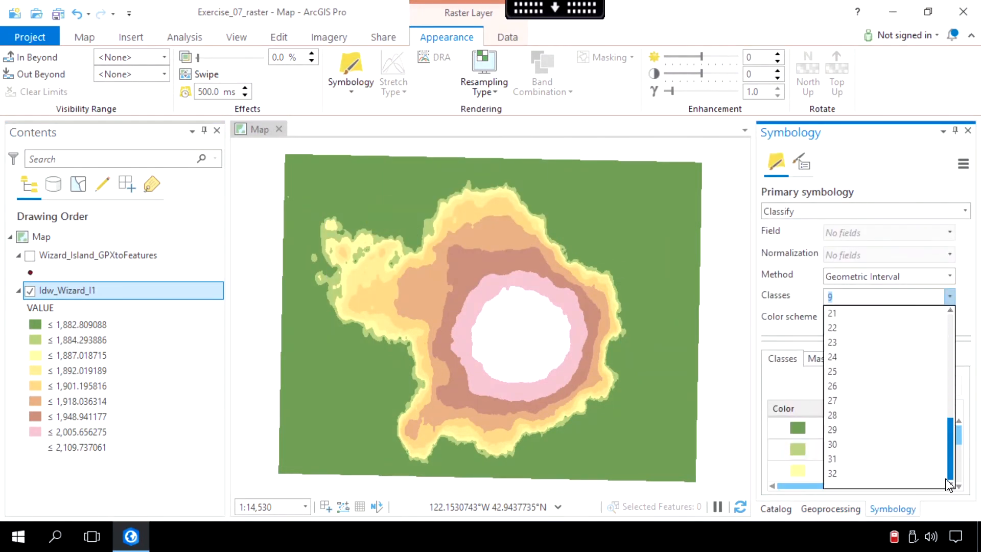
pyautogui.click(876, 471)
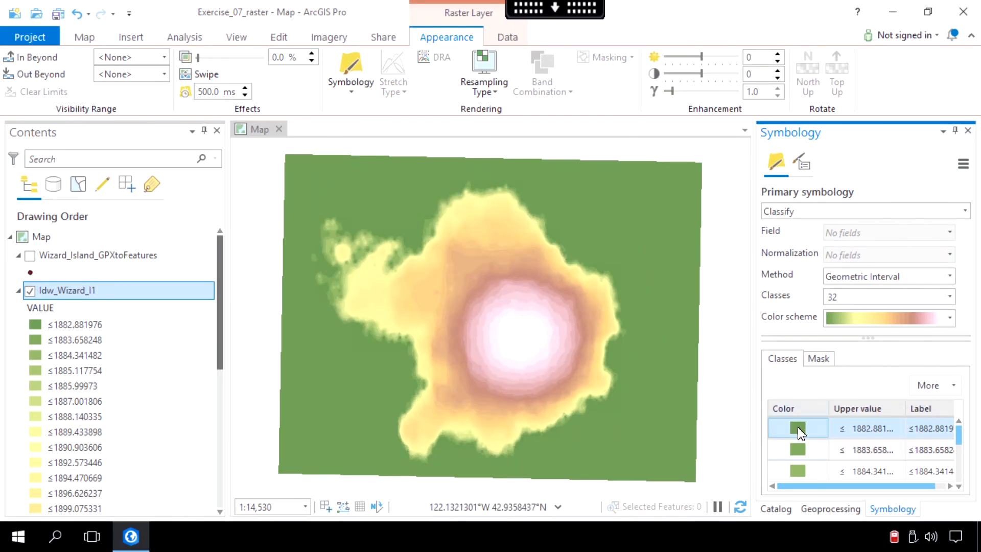
# Step: Change the color of the raster's lowest elevation class to Apatite Blue and inspect the island on the map
pyautogui.click(798, 428)
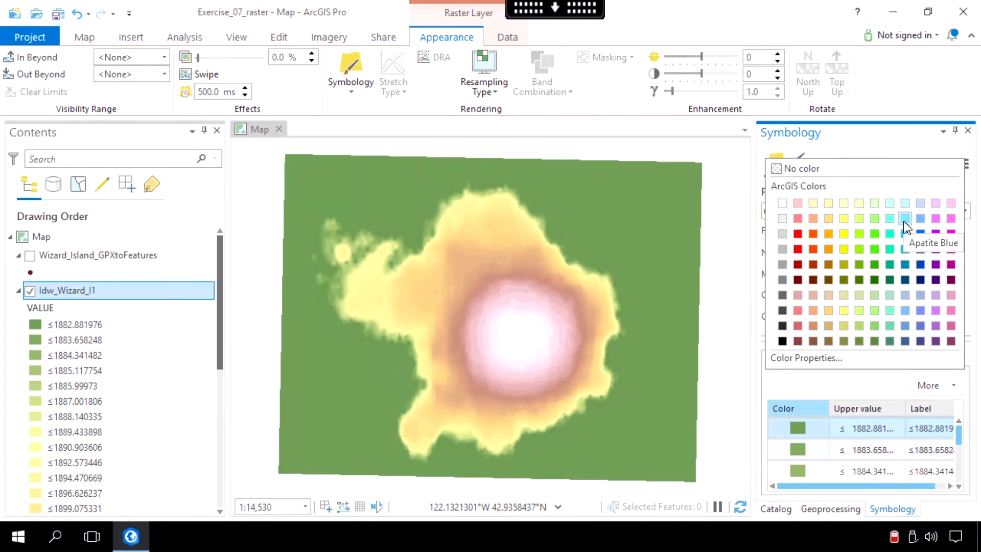
pyautogui.click(904, 234)
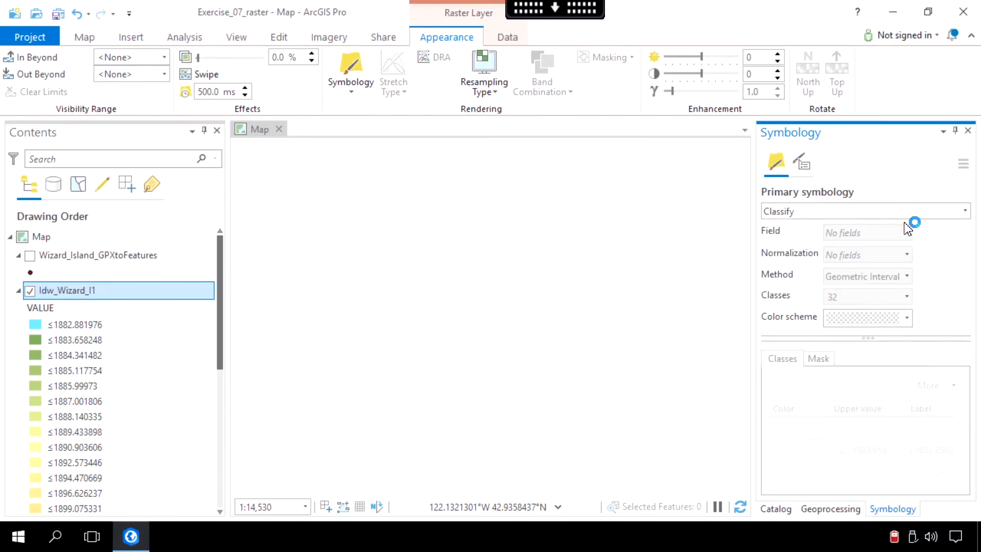
pyautogui.scroll(4, 506, 347)
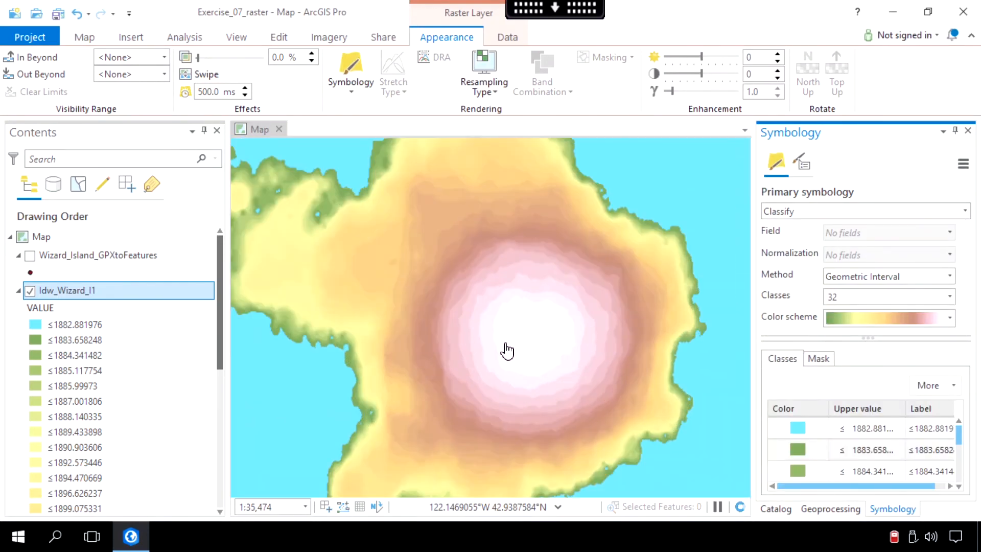
pyautogui.scroll(-1, 501, 353)
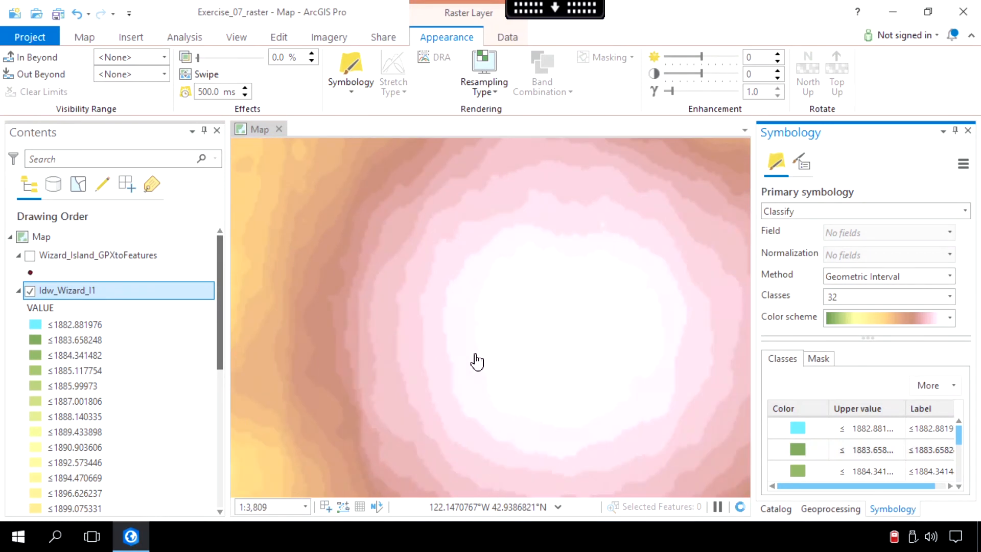
pyautogui.scroll(-1, 476, 361)
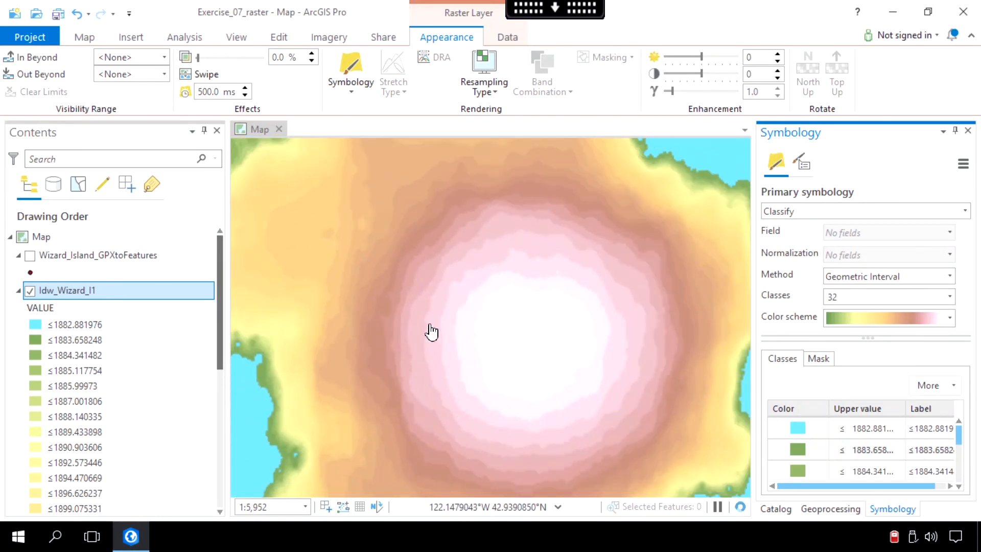
pyautogui.scroll(-1, 409, 333)
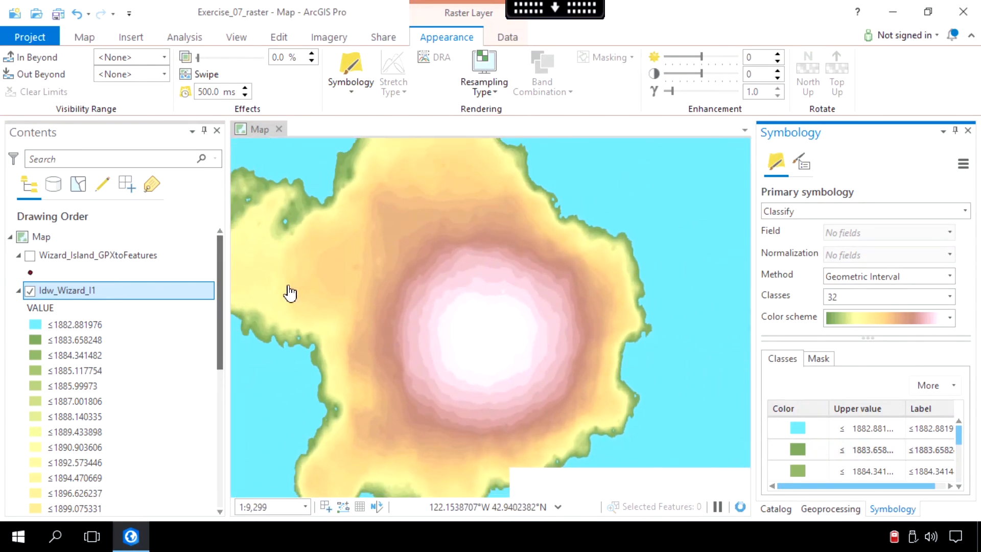
pyautogui.click(317, 292)
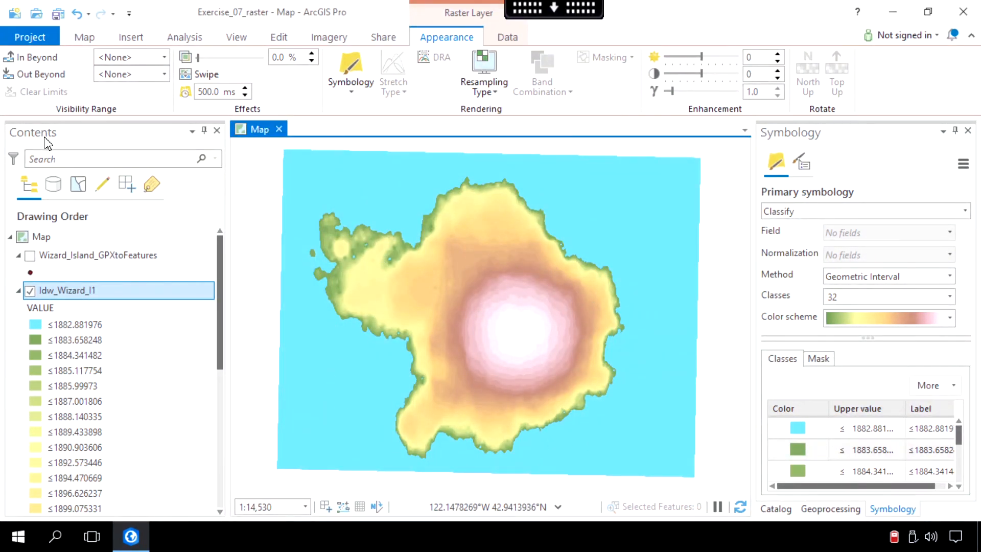
# Step: Rename the map as Raster in its general properties and save the project
pyautogui.click(46, 236)
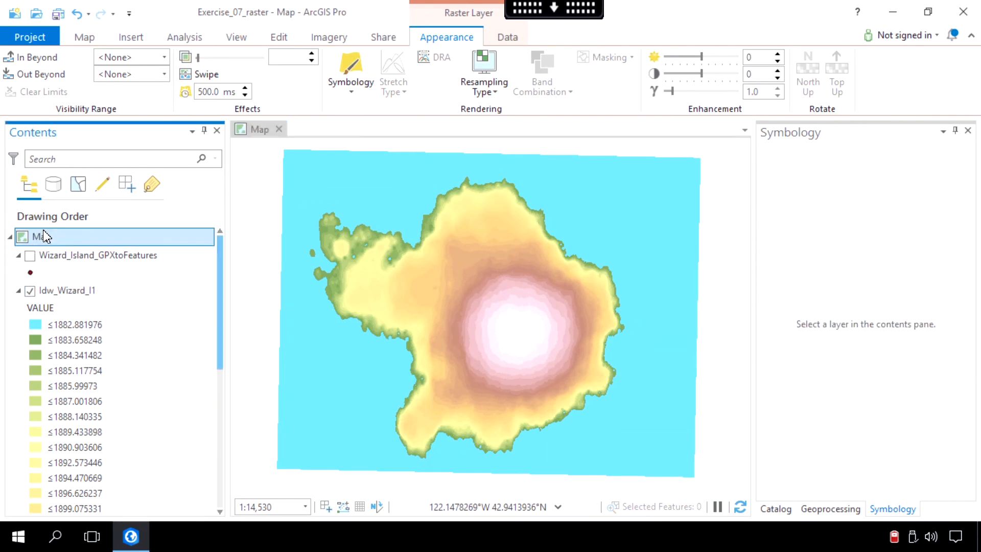
pyautogui.rightClick(46, 236)
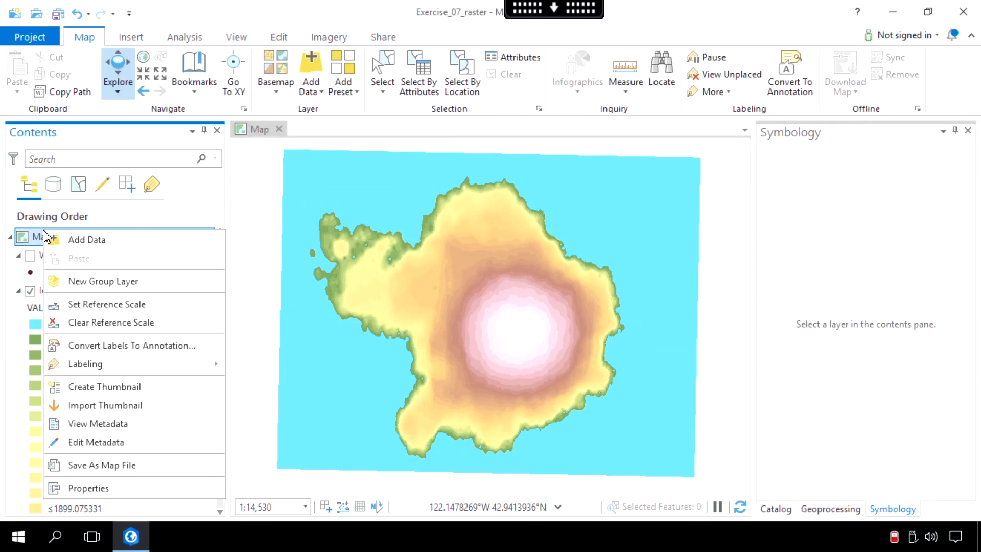
pyautogui.click(101, 490)
pyautogui.click(244, 148)
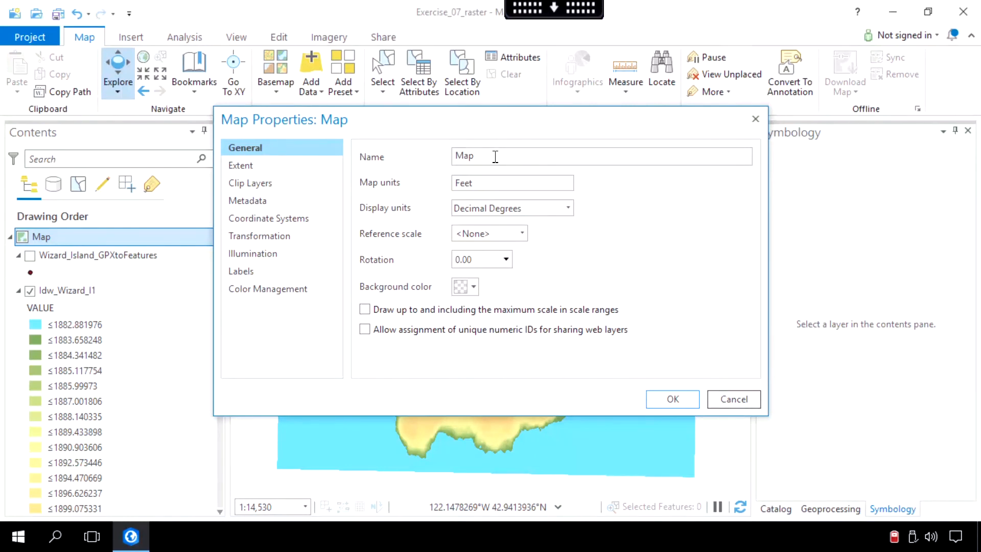
pyautogui.moveTo(433, 159); pyautogui.dragTo(425, 160)
pyautogui.click(670, 397)
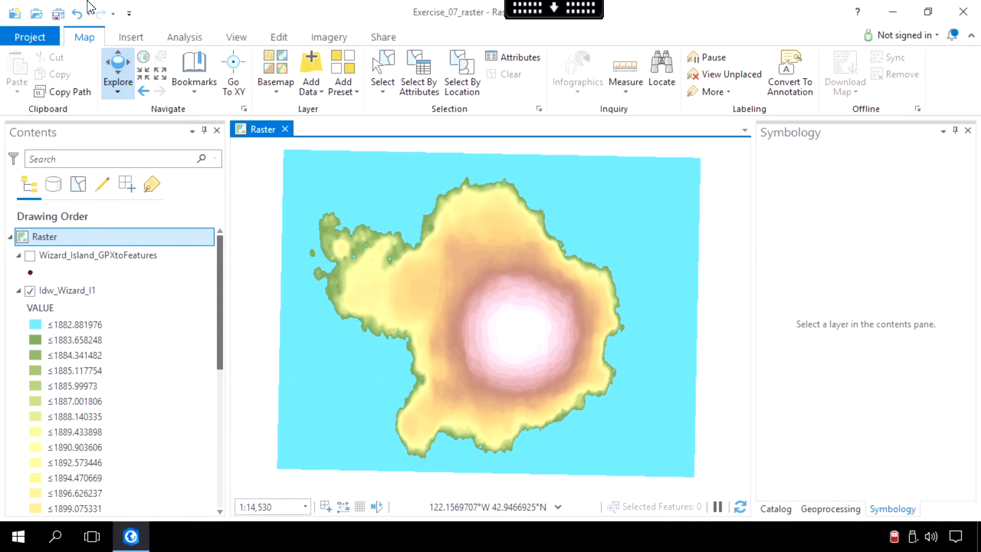
pyautogui.click(58, 14)
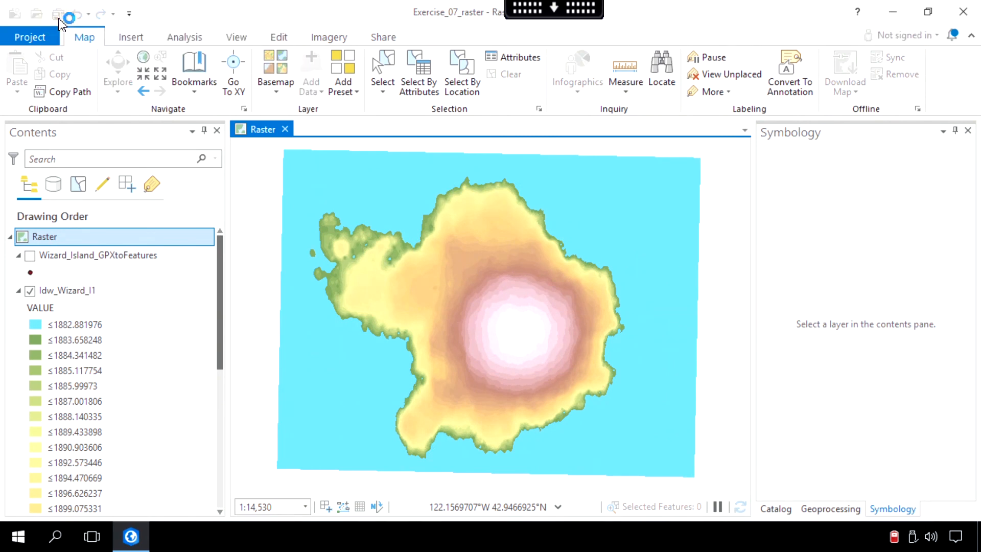